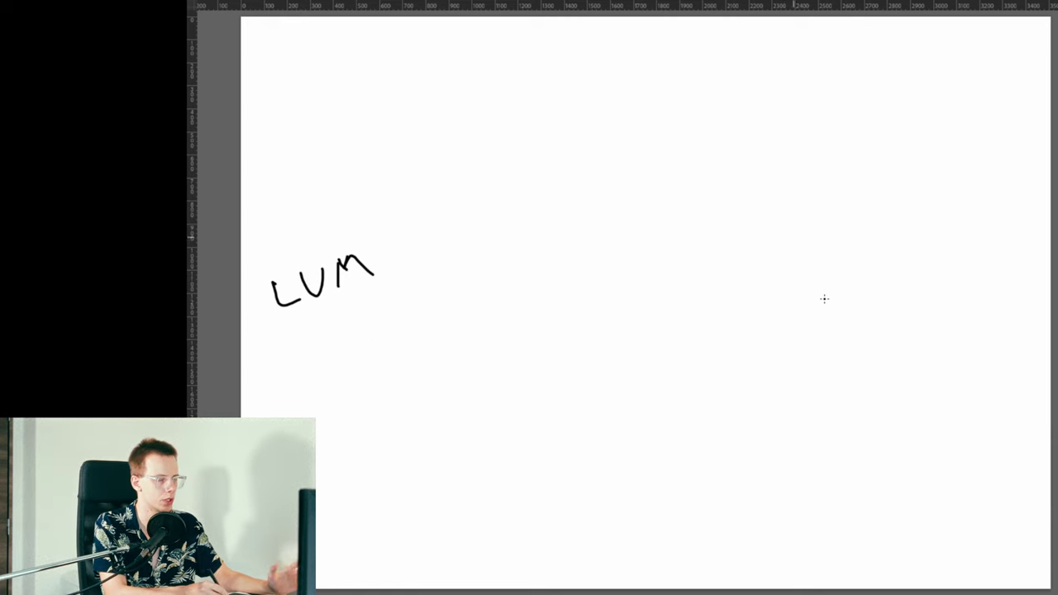
- Hand-write the labels COLOR, 0, 100 and lx on the sketch
{"action": "left_click_drag", "start_coordinate": [837, 235], "coordinate": [842, 242]}
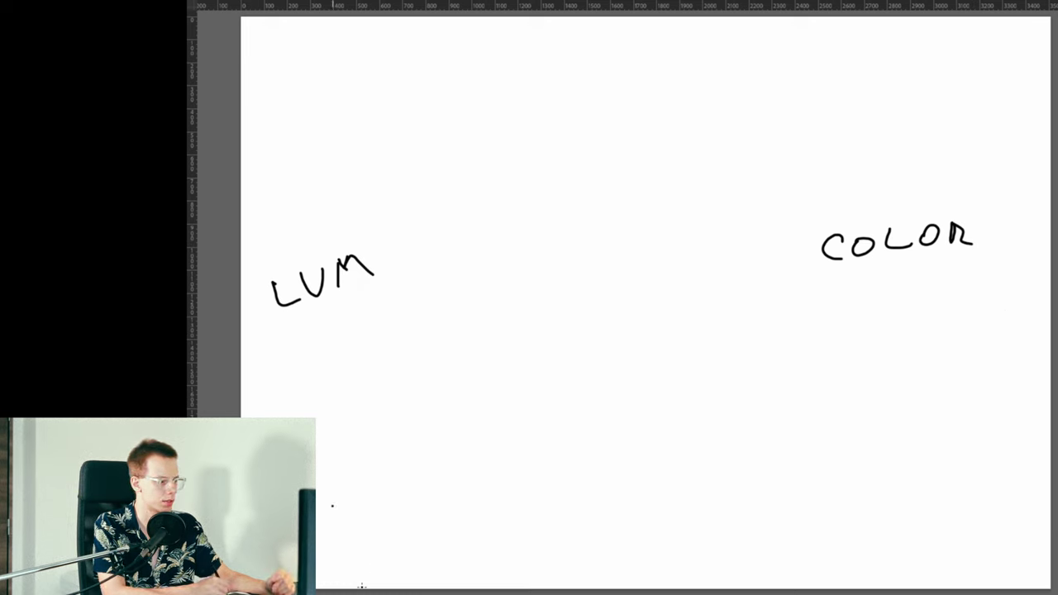
{"action": "left_click_drag", "start_coordinate": [331, 506], "coordinate": [351, 508]}
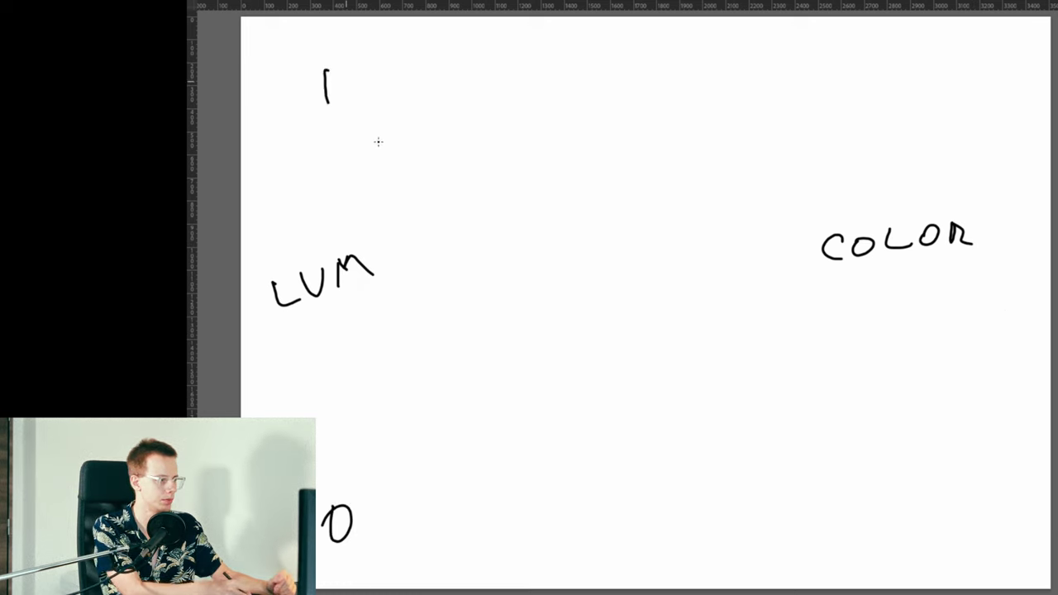
{"action": "left_click_drag", "start_coordinate": [357, 70], "coordinate": [385, 73]}
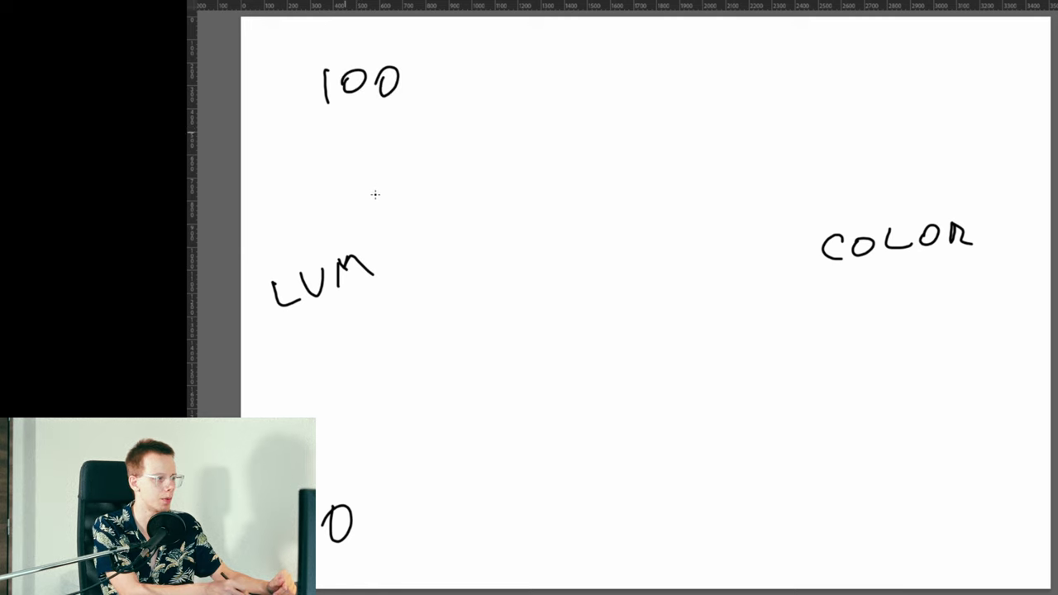
{"action": "left_click_drag", "start_coordinate": [337, 126], "coordinate": [341, 147]}
{"action": "left_click_drag", "start_coordinate": [351, 130], "coordinate": [387, 146]}
{"action": "left_click_drag", "start_coordinate": [389, 126], "coordinate": [357, 146]}
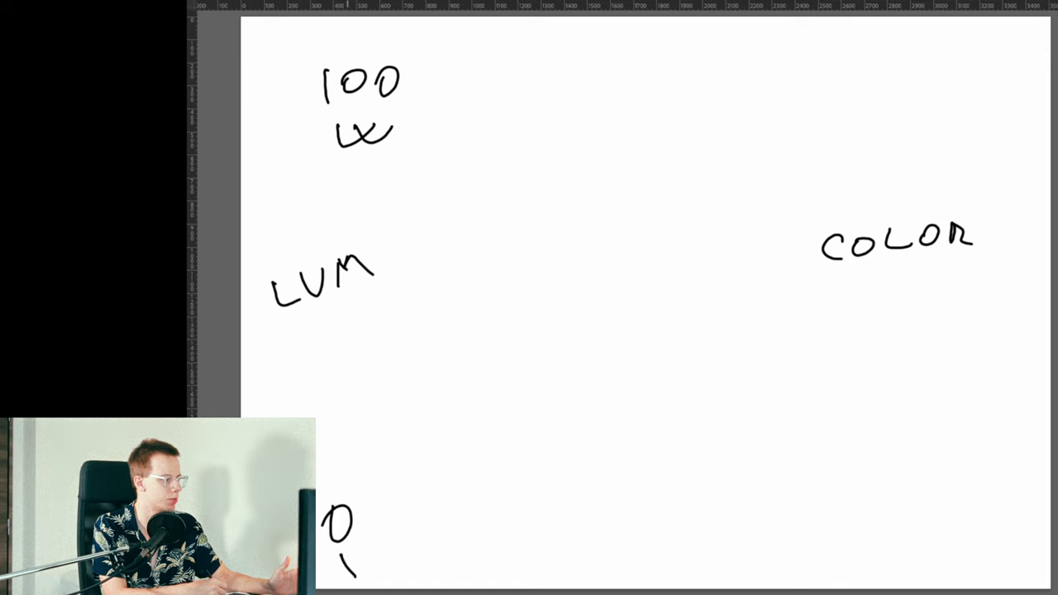
- Draw the vertical luminance axis with an arrowhead, plus a horizontal base axis
{"action": "left_click_drag", "start_coordinate": [445, 179], "coordinate": [467, 567]}
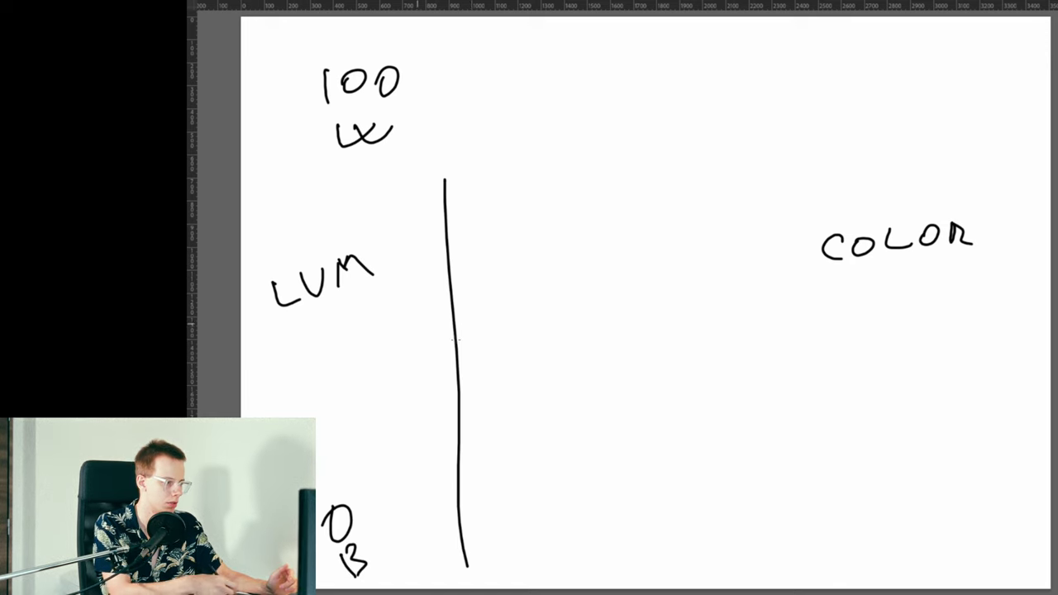
{"action": "left_click_drag", "start_coordinate": [419, 201], "coordinate": [459, 176]}
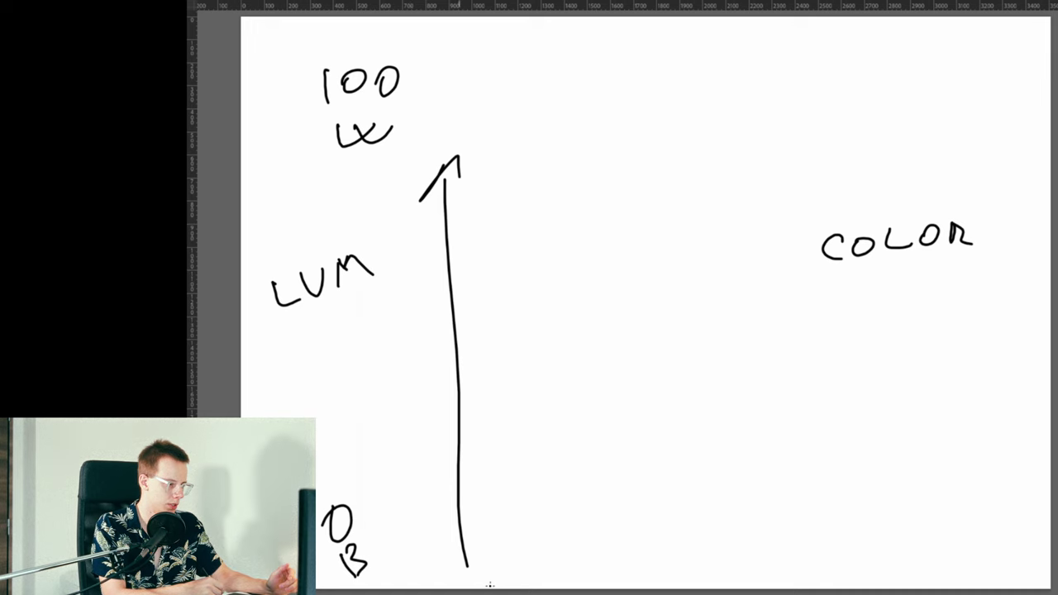
{"action": "left_click_drag", "start_coordinate": [462, 543], "coordinate": [734, 521]}
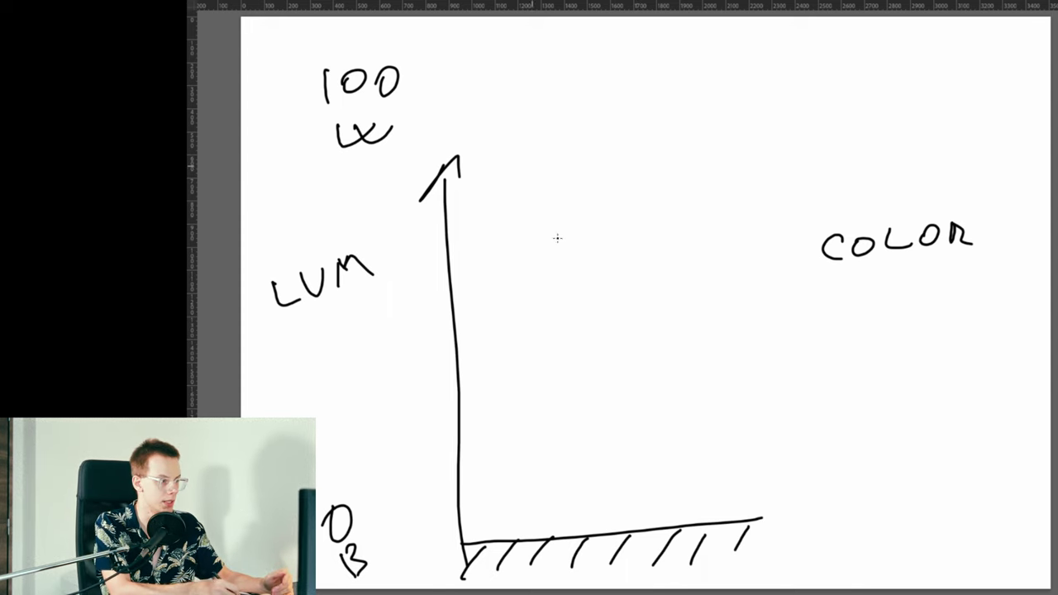
- Draw a band near the top of the axis with a wavy line inside it
{"action": "left_click_drag", "start_coordinate": [484, 157], "coordinate": [753, 139]}
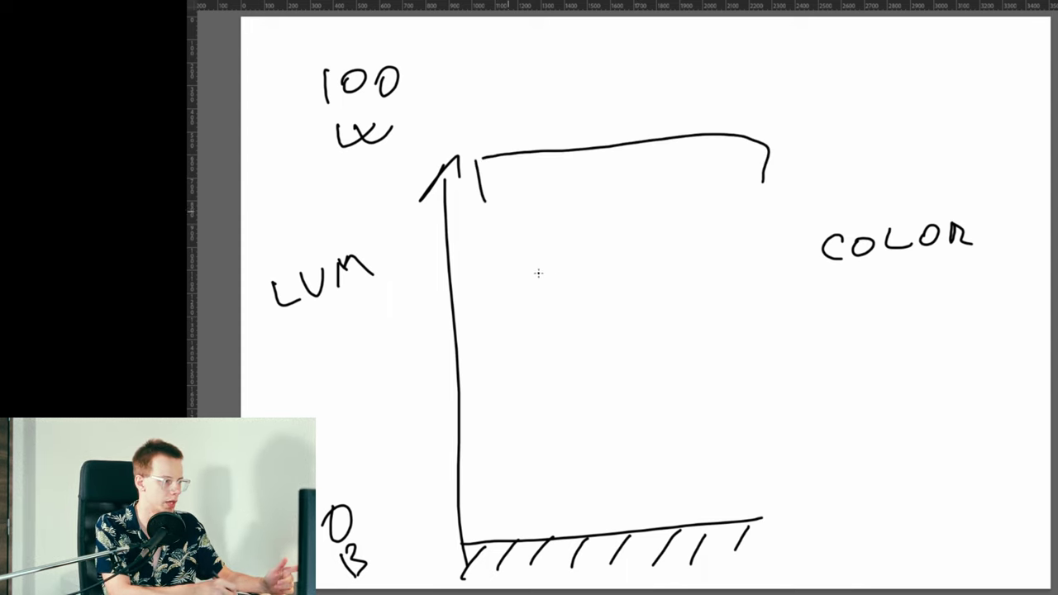
{"action": "left_click_drag", "start_coordinate": [485, 203], "coordinate": [792, 182]}
{"action": "left_click_drag", "start_coordinate": [506, 175], "coordinate": [765, 171]}
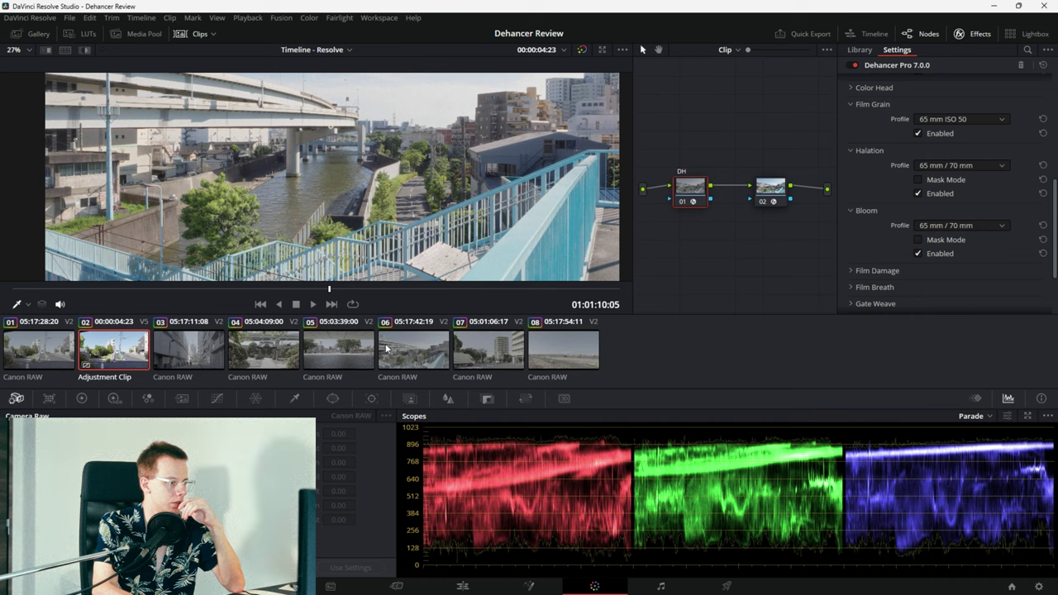
{"action": "left_click", "coordinate": [443, 354]}
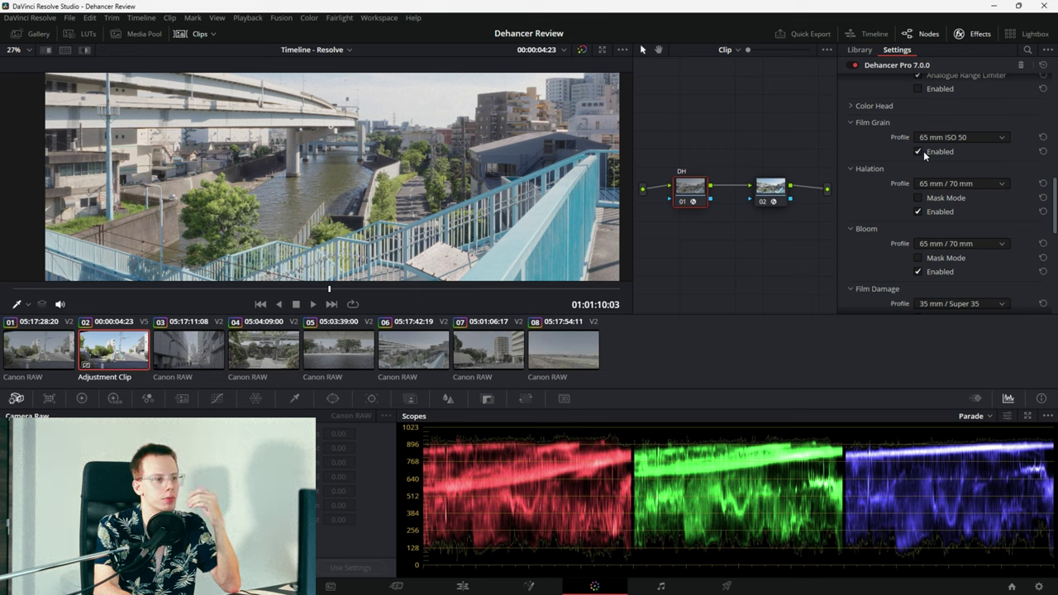
- Collapse the Film Grain, Halation and Bloom sections
{"action": "left_click", "coordinate": [874, 122]}
{"action": "left_click", "coordinate": [868, 143]}
{"action": "left_click", "coordinate": [871, 160]}
- Scroll up to the Film settings and enable the Fujicolor Pro 400H film stage
{"action": "scroll", "coordinate": [919, 181], "scroll_direction": "up", "scroll_amount": 2}
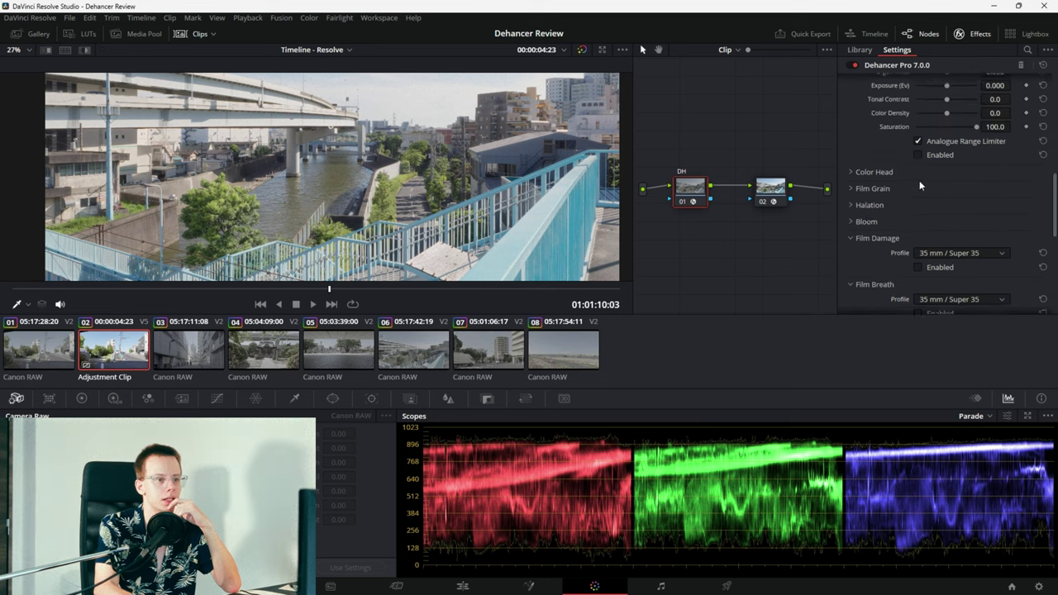
{"action": "scroll", "coordinate": [920, 180], "scroll_direction": "up", "scroll_amount": 4}
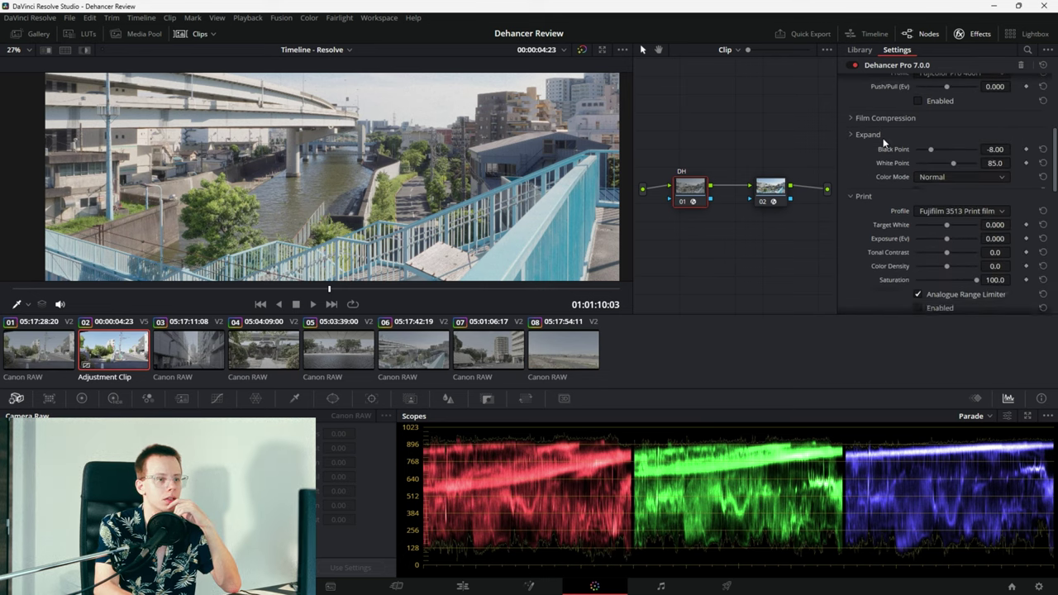
{"action": "scroll", "coordinate": [953, 172], "scroll_direction": "up", "scroll_amount": 2}
{"action": "scroll", "coordinate": [952, 172], "scroll_direction": "down", "scroll_amount": 1}
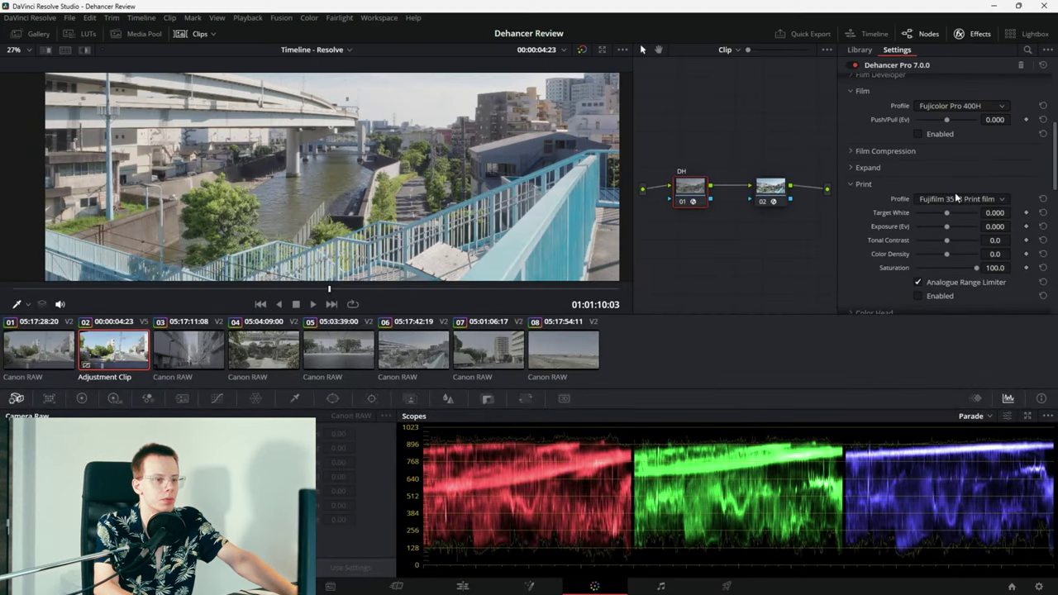
{"action": "left_click", "coordinate": [917, 133]}
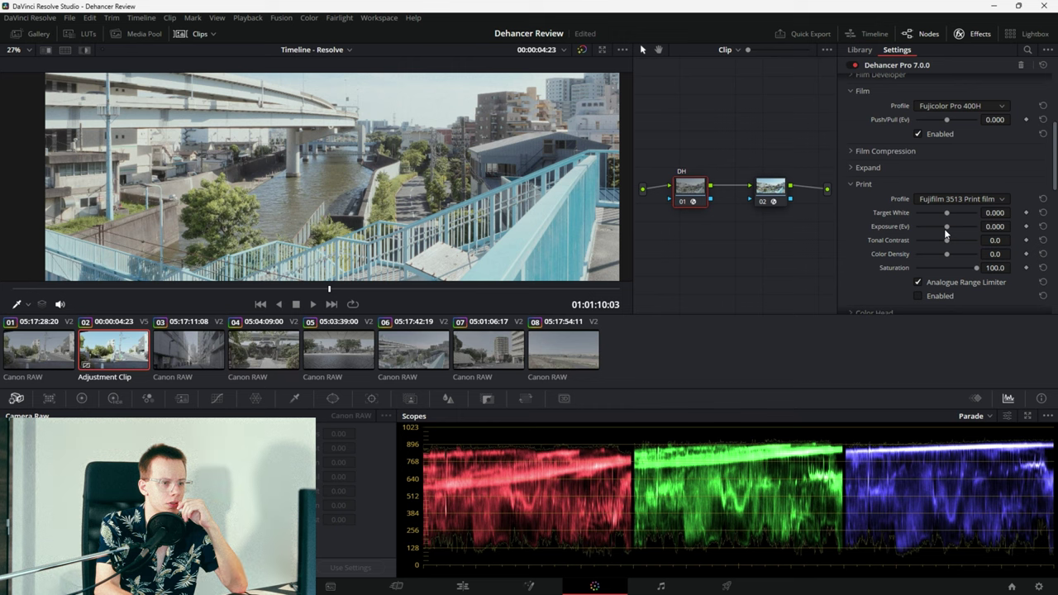
- Lower Print Exposure to about -1.6 EV and enable the Fujifilm 3513 print stage
{"action": "left_click_drag", "start_coordinate": [946, 227], "coordinate": [930, 228]}
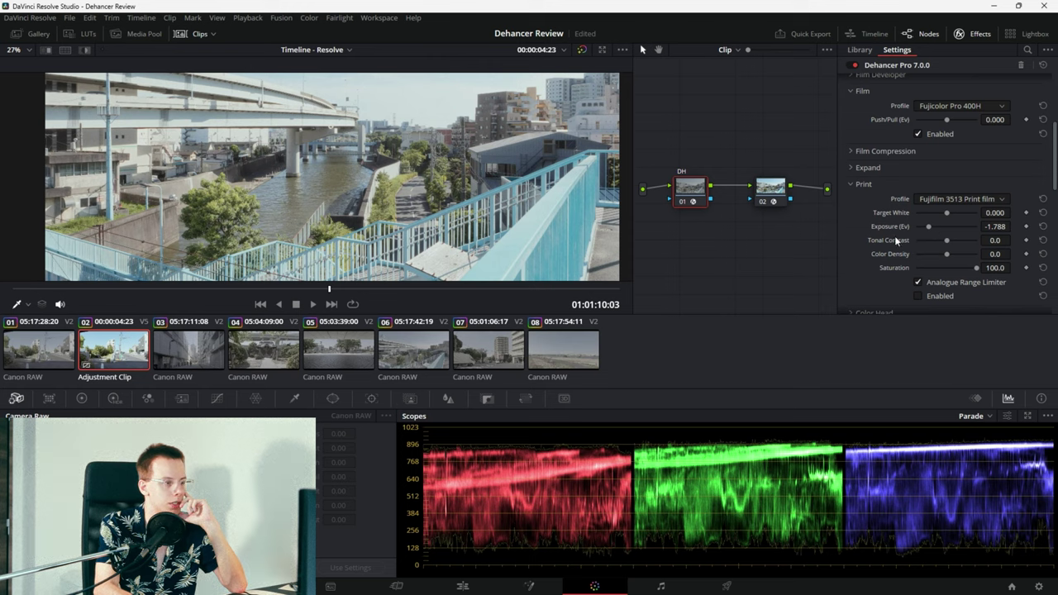
{"action": "left_click", "coordinate": [917, 296]}
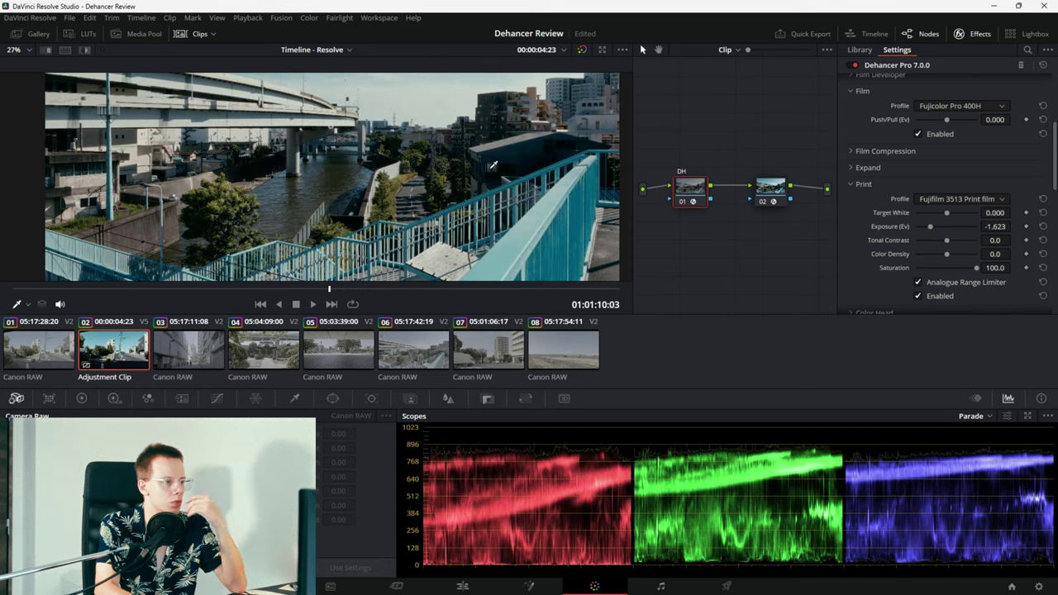
{"action": "right_click", "coordinate": [492, 166]}
{"action": "left_click", "coordinate": [515, 191]}
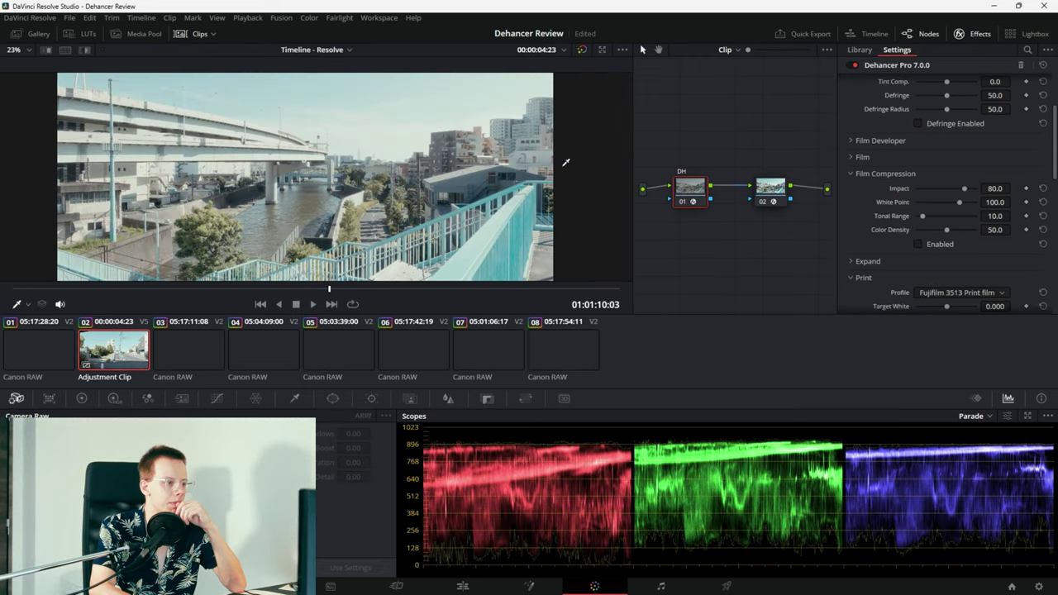
{"action": "scroll", "coordinate": [565, 162], "scroll_direction": "up", "scroll_amount": 5}
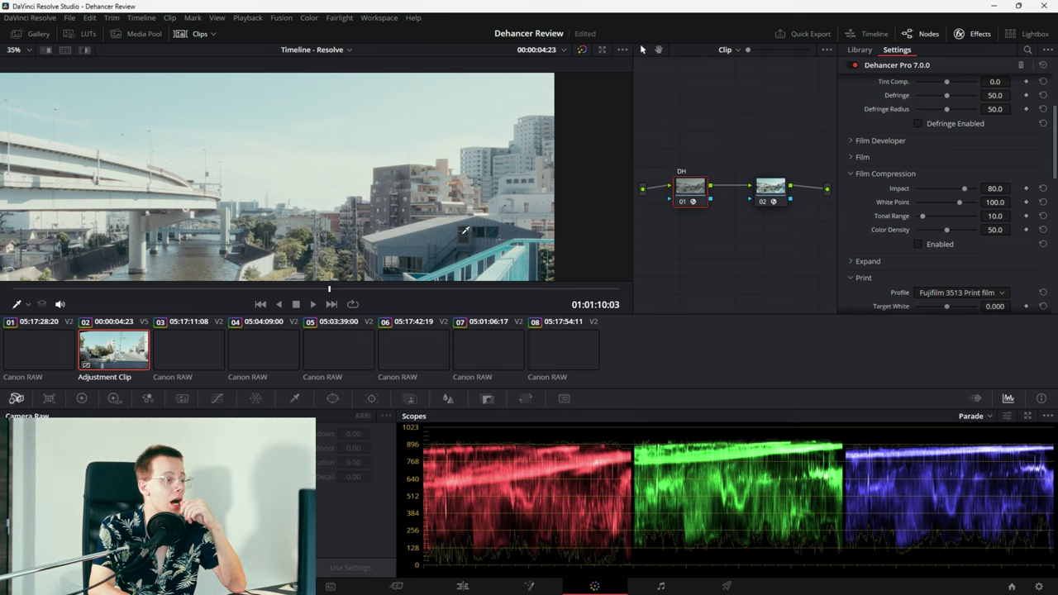
{"action": "left_click_drag", "start_coordinate": [464, 232], "coordinate": [489, 229]}
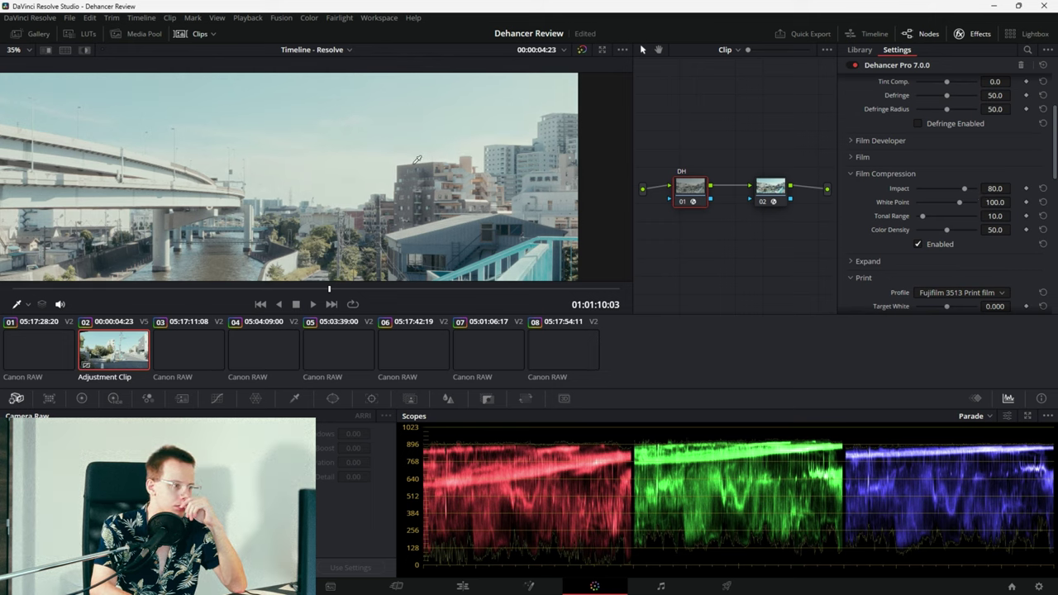
{"action": "scroll", "coordinate": [422, 161], "scroll_direction": "up", "scroll_amount": 1}
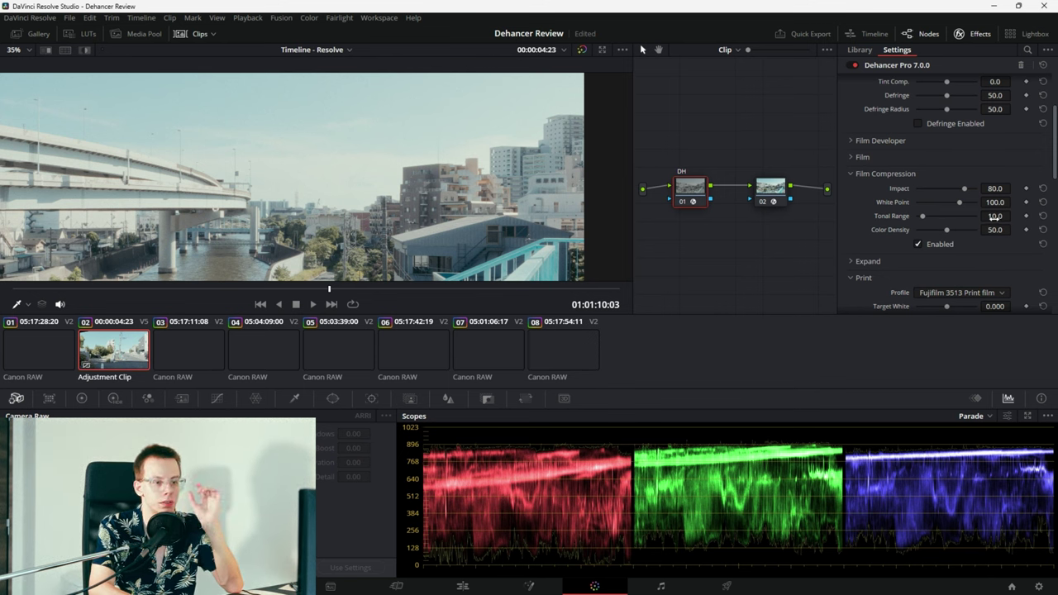
- Expand Film Developer, reset its sliders to zero and enable the stage
{"action": "left_click", "coordinate": [885, 173]}
{"action": "left_click", "coordinate": [880, 141]}
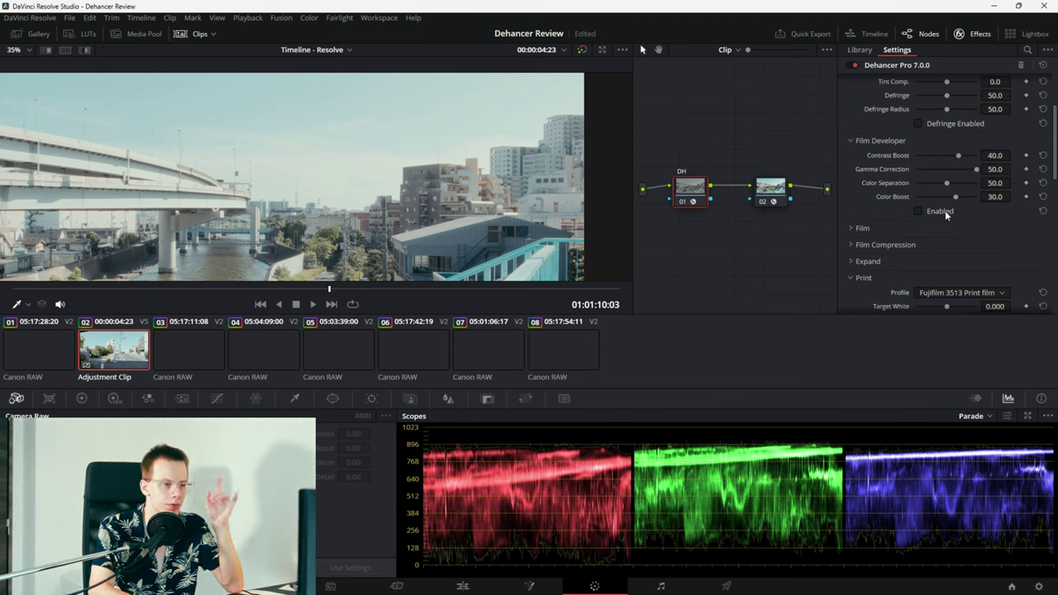
{"action": "left_click", "coordinate": [1043, 169]}
{"action": "left_click", "coordinate": [1044, 155]}
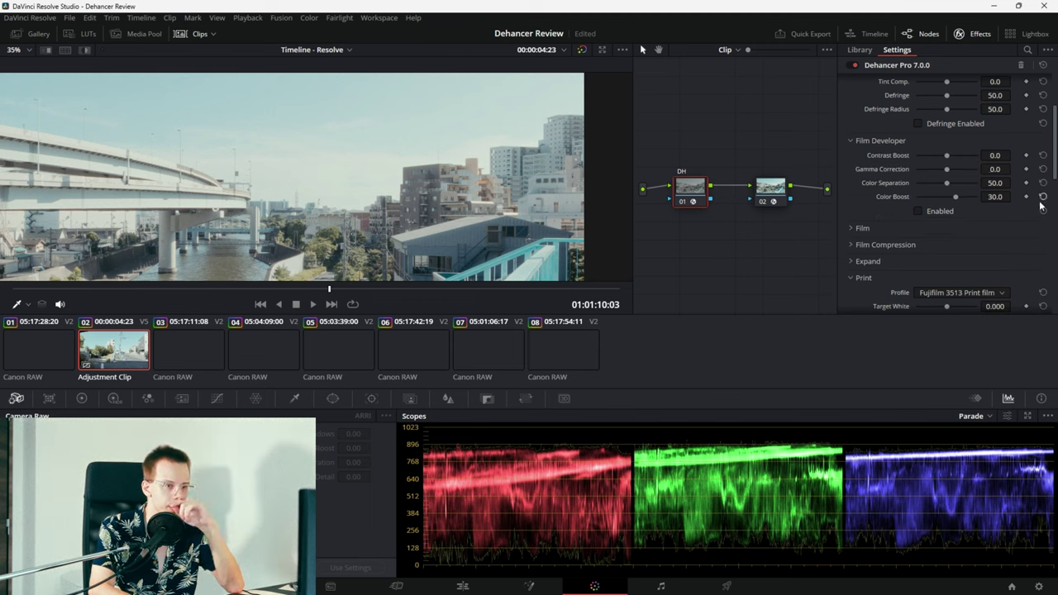
{"action": "left_click", "coordinate": [1043, 197]}
{"action": "left_click", "coordinate": [945, 213]}
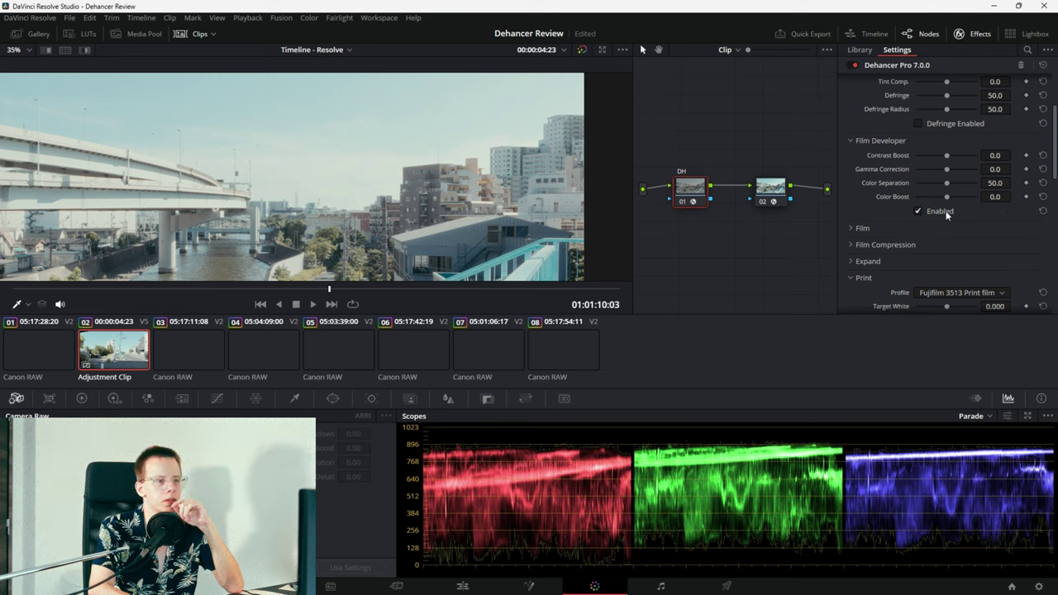
- Set Gamma Correction to 50 and Contrast Boost to about 39.4
{"action": "scroll", "coordinate": [424, 205], "scroll_direction": "down", "scroll_amount": 3}
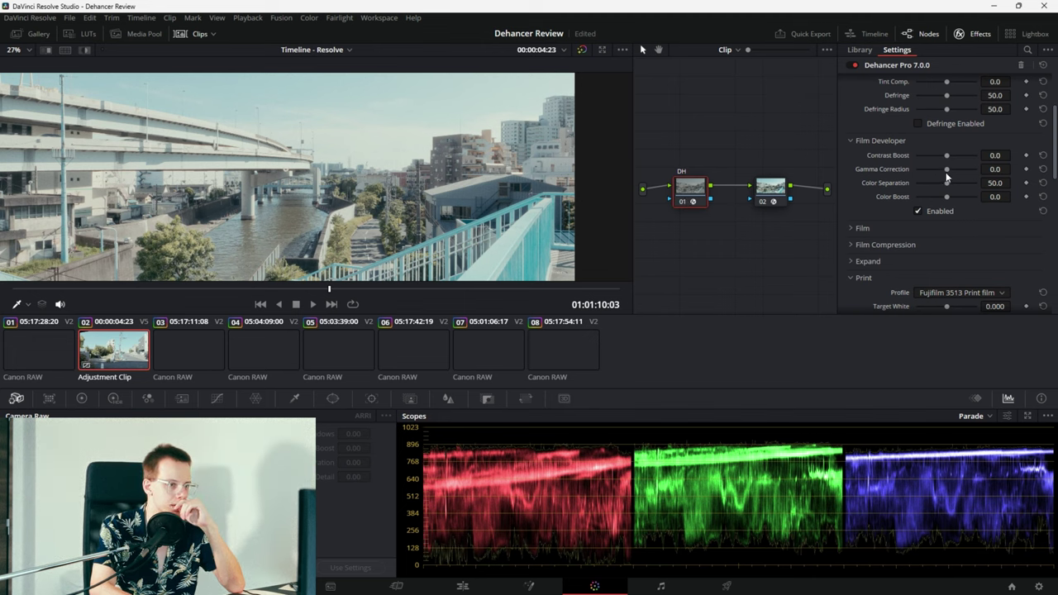
{"action": "left_click_drag", "start_coordinate": [947, 169], "coordinate": [977, 171]}
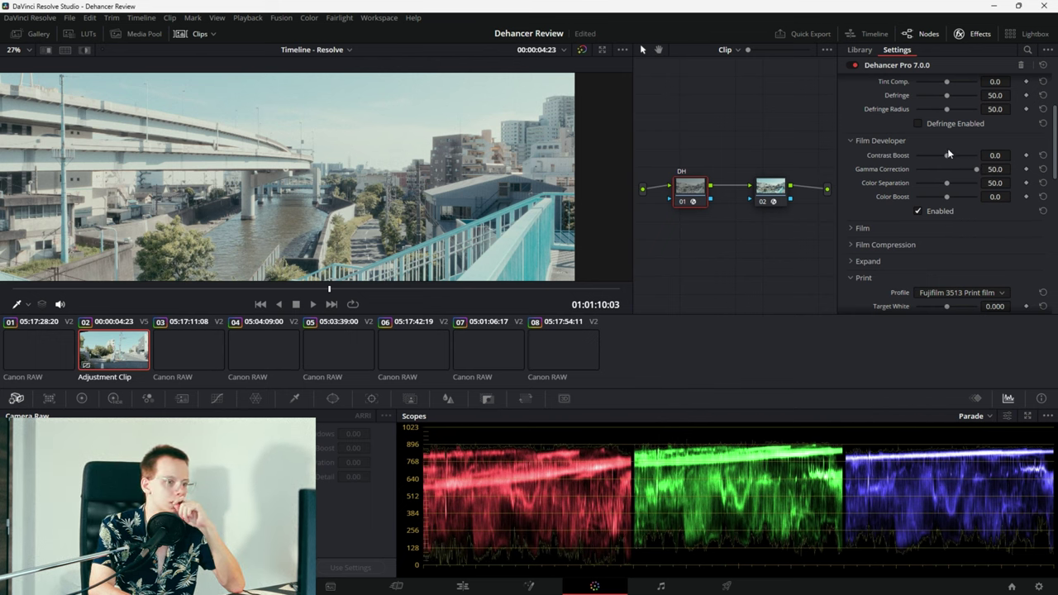
{"action": "left_click_drag", "start_coordinate": [949, 157], "coordinate": [958, 158]}
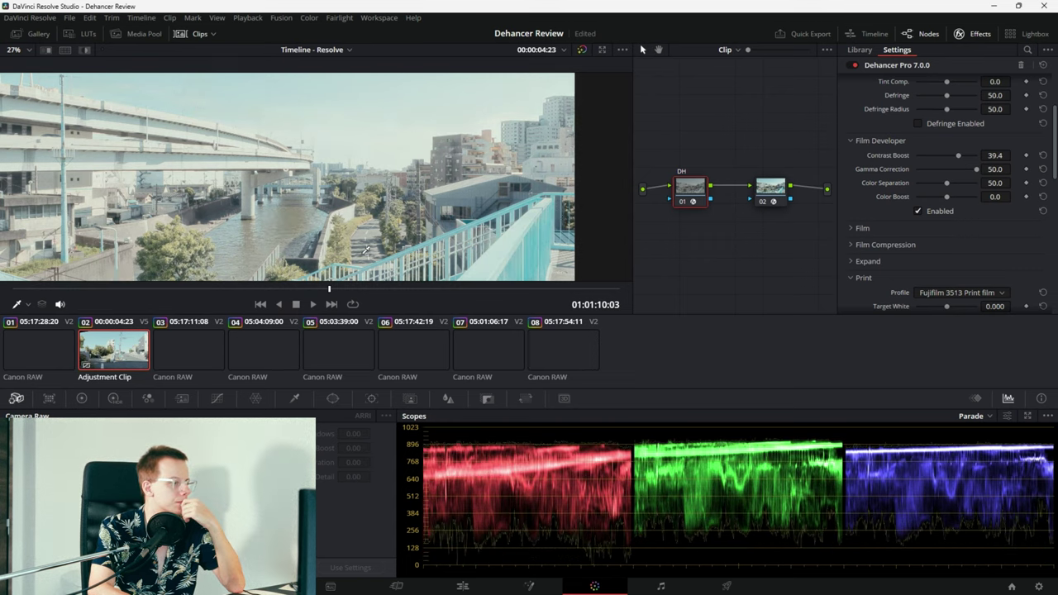
{"action": "scroll", "coordinate": [417, 199], "scroll_direction": "up", "scroll_amount": 5}
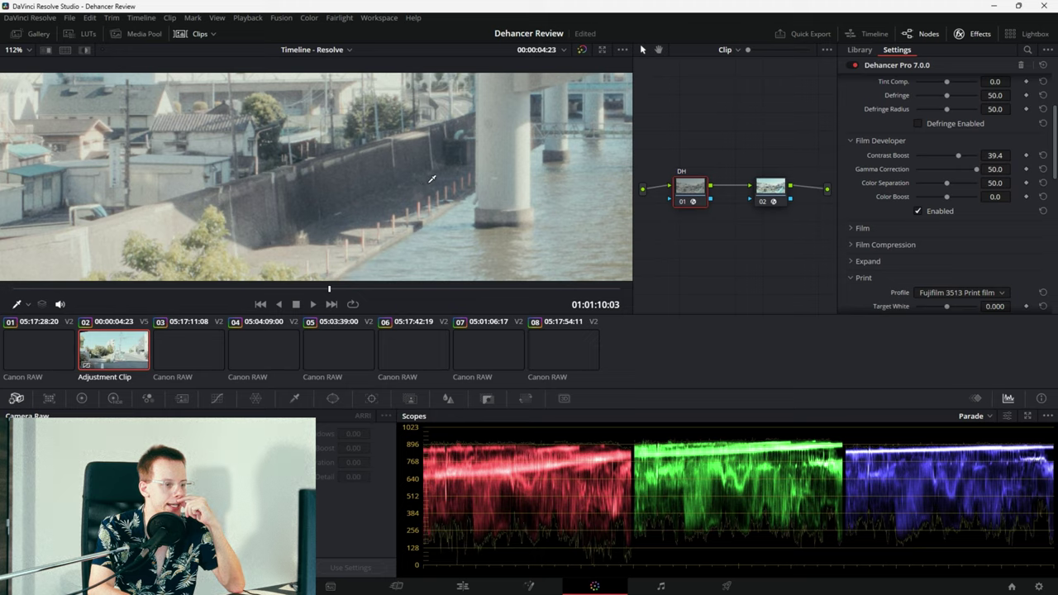
{"action": "scroll", "coordinate": [430, 174], "scroll_direction": "down", "scroll_amount": 3}
{"action": "scroll", "coordinate": [315, 245], "scroll_direction": "up", "scroll_amount": 4}
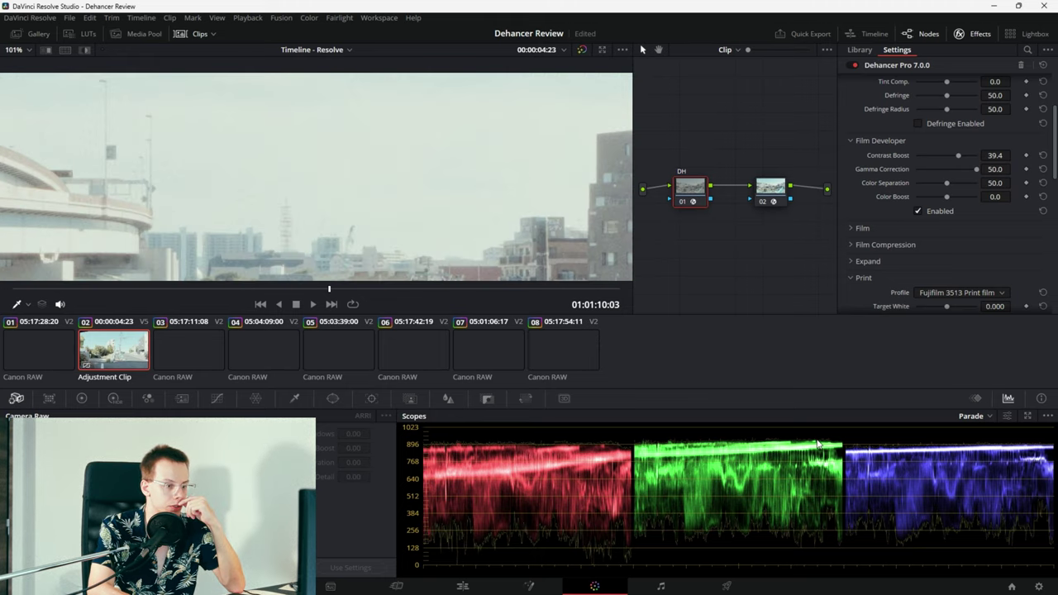
- Toggle Dehancer Pro off and back on to compare against the ungraded image
{"action": "scroll", "coordinate": [368, 182], "scroll_direction": "down", "scroll_amount": 1}
{"action": "scroll", "coordinate": [367, 182], "scroll_direction": "down", "scroll_amount": 1}
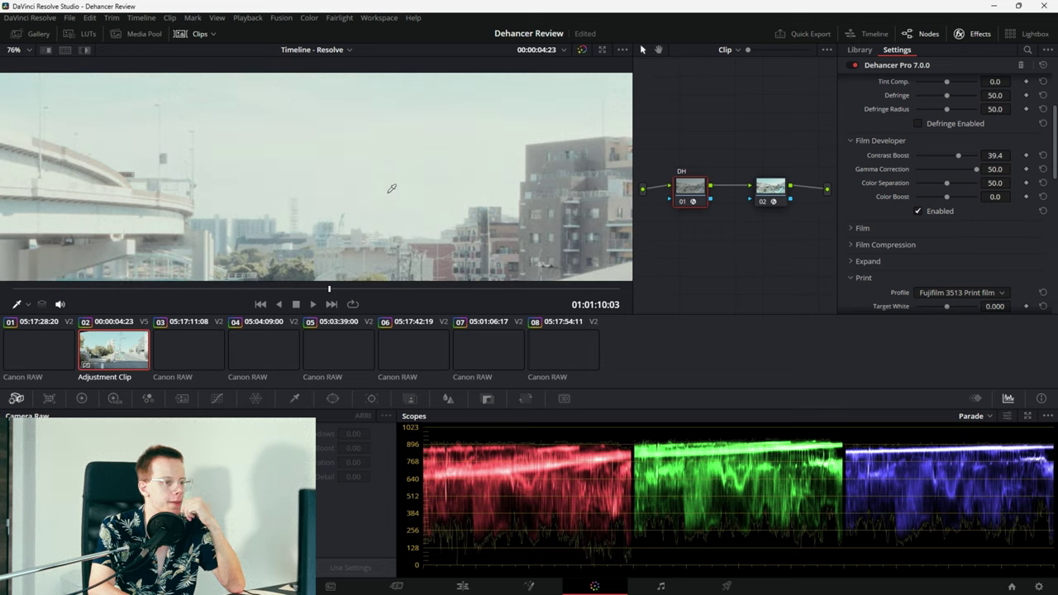
{"action": "scroll", "coordinate": [392, 189], "scroll_direction": "down", "scroll_amount": 3}
{"action": "left_click", "coordinate": [851, 65]}
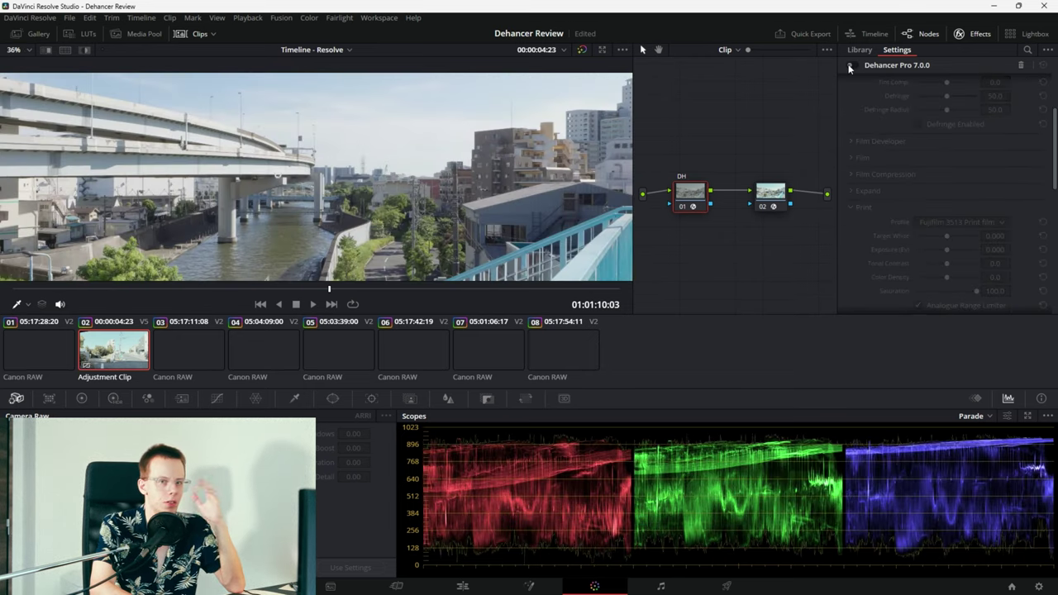
{"action": "left_click", "coordinate": [851, 66]}
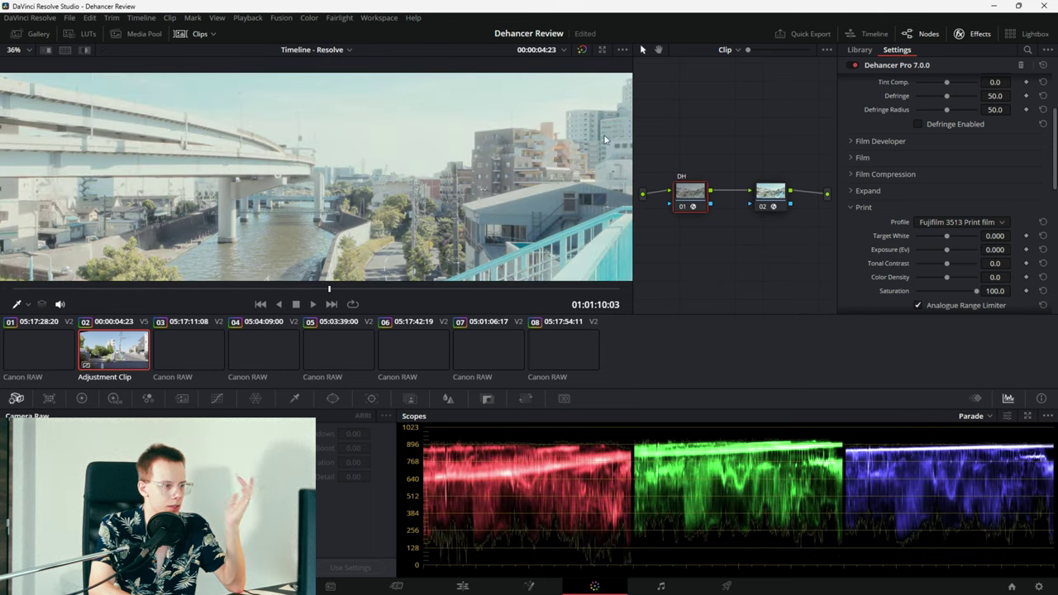
- Set the Fujifilm 3513 Print Exposure to -1.000 EV
{"action": "scroll", "coordinate": [870, 213], "scroll_direction": "down", "scroll_amount": 2}
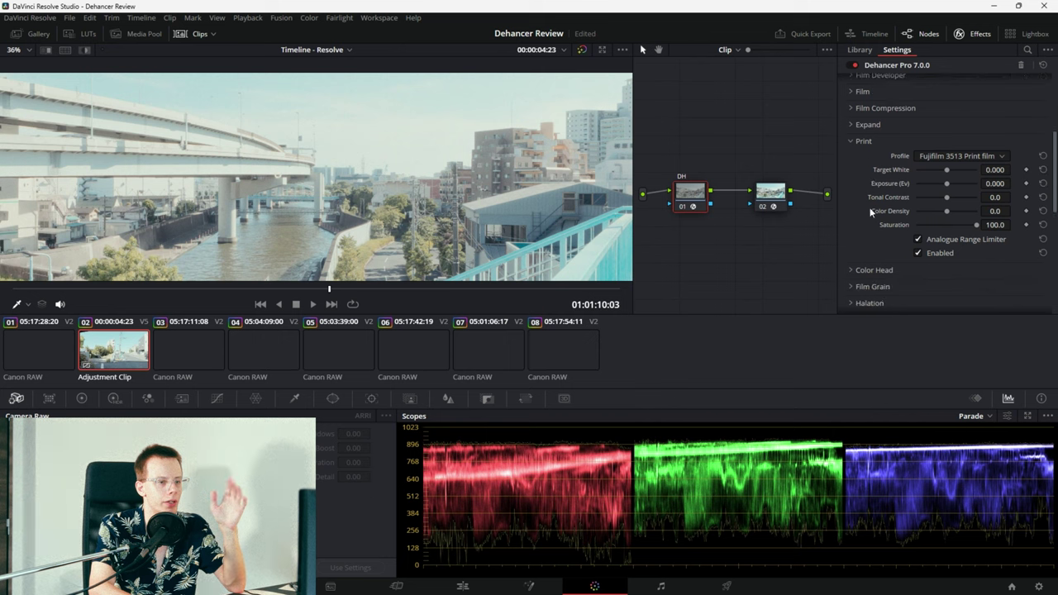
{"action": "left_click", "coordinate": [991, 183]}
{"action": "type", "text": "-1"}
{"action": "key", "text": "Return"}
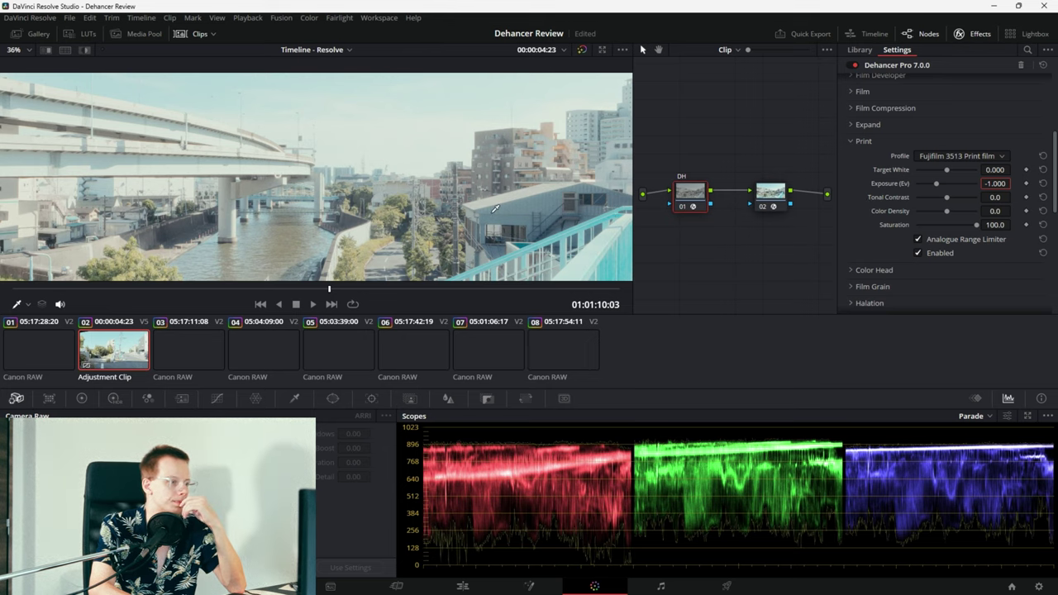
{"action": "scroll", "coordinate": [306, 190], "scroll_direction": "up", "scroll_amount": 3}
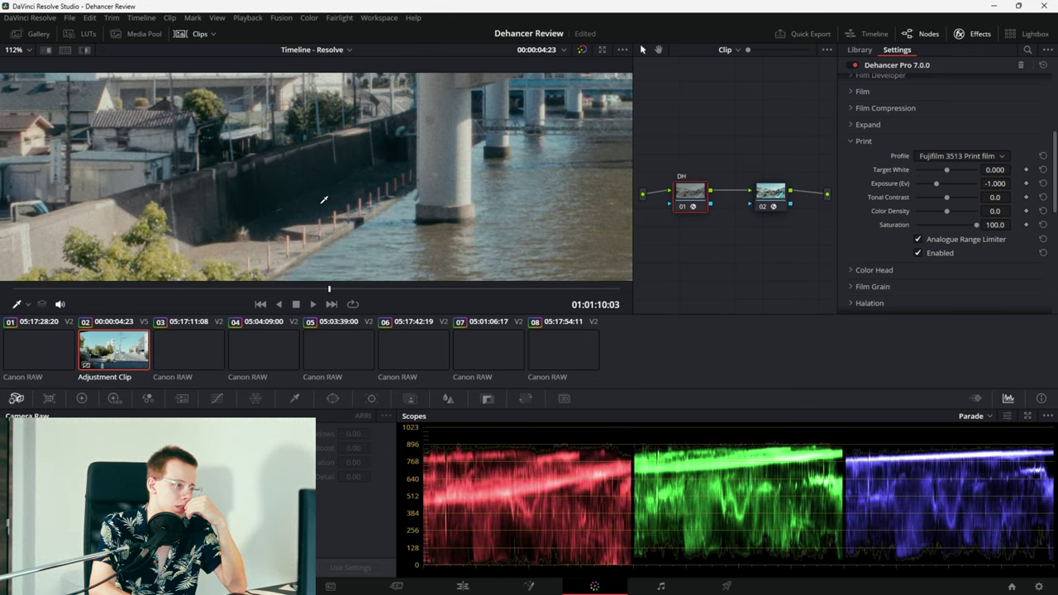
{"action": "scroll", "coordinate": [462, 234], "scroll_direction": "down", "scroll_amount": 2}
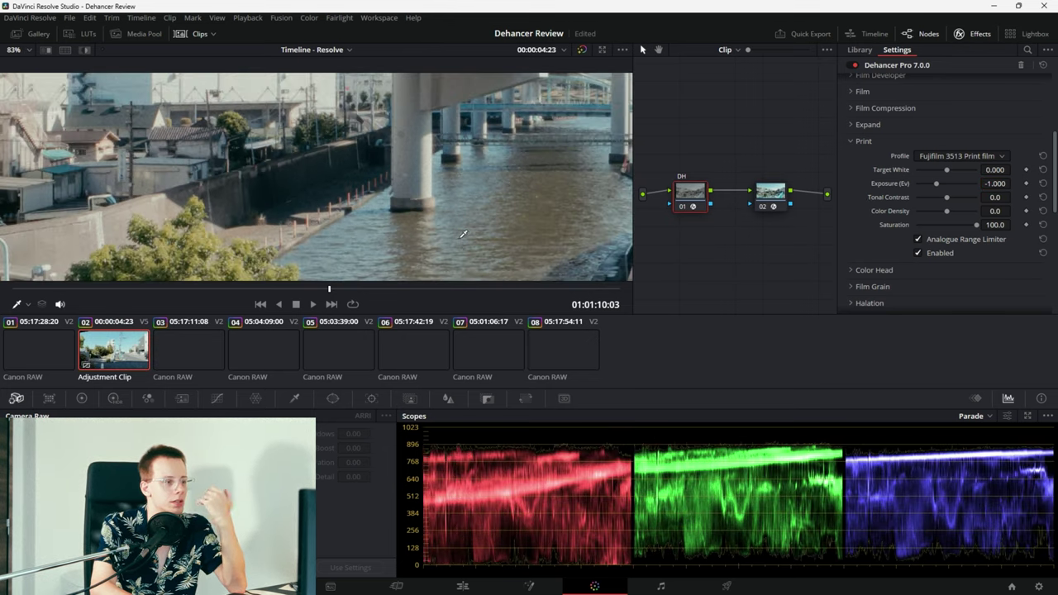
{"action": "scroll", "coordinate": [463, 234], "scroll_direction": "down", "scroll_amount": 3}
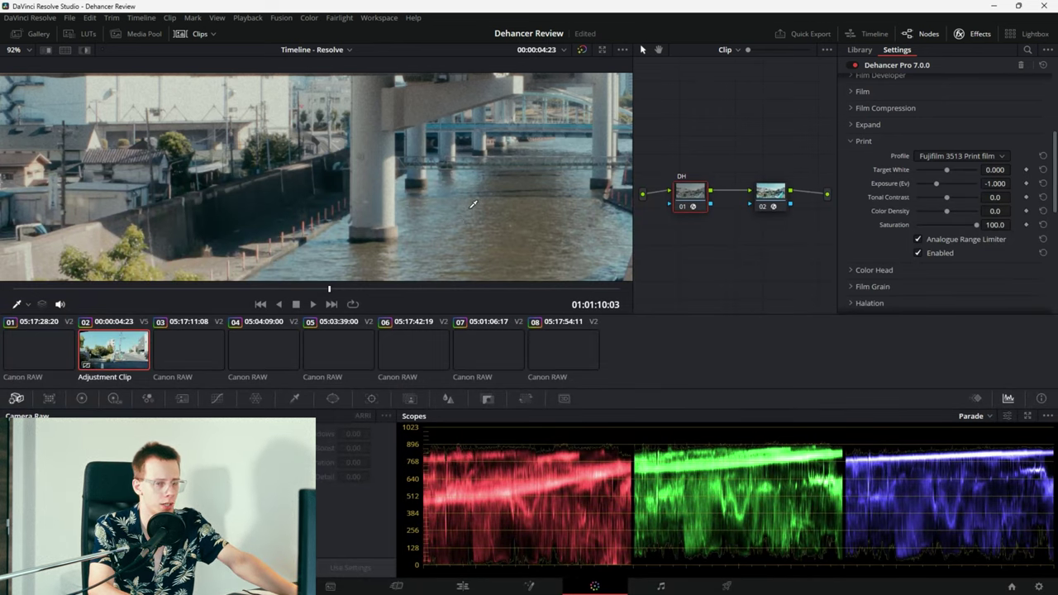
{"action": "key", "text": "alt+Tab"}
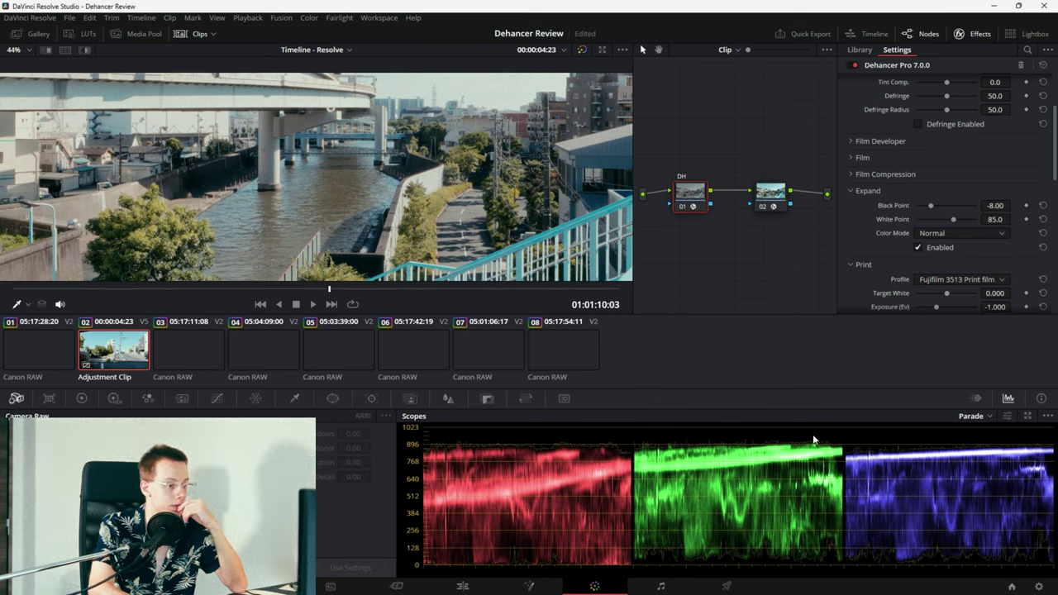
{"action": "scroll", "coordinate": [451, 198], "scroll_direction": "down", "scroll_amount": 1}
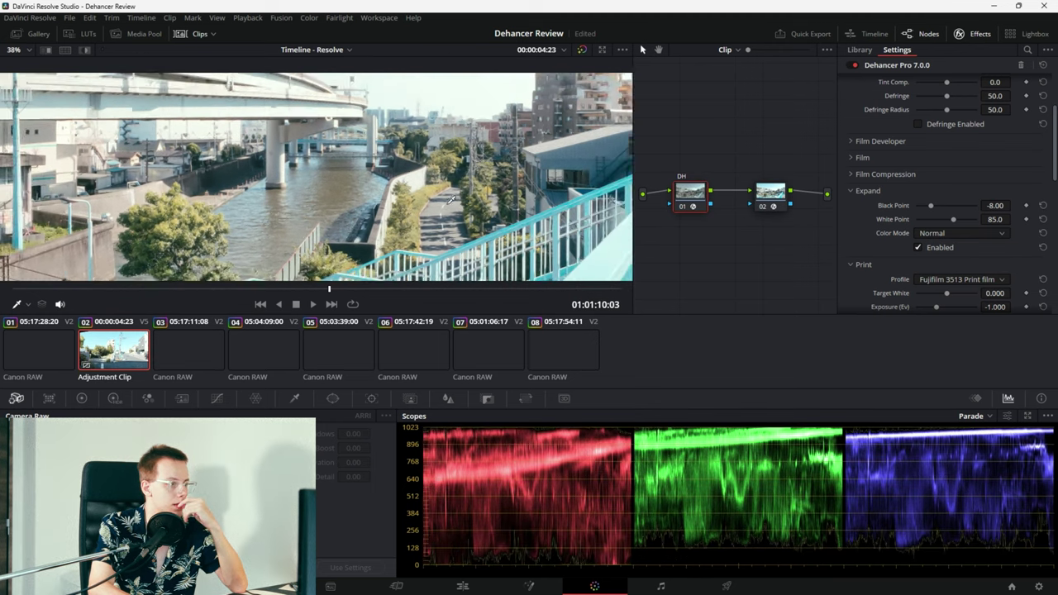
{"action": "scroll", "coordinate": [238, 197], "scroll_direction": "up", "scroll_amount": 5}
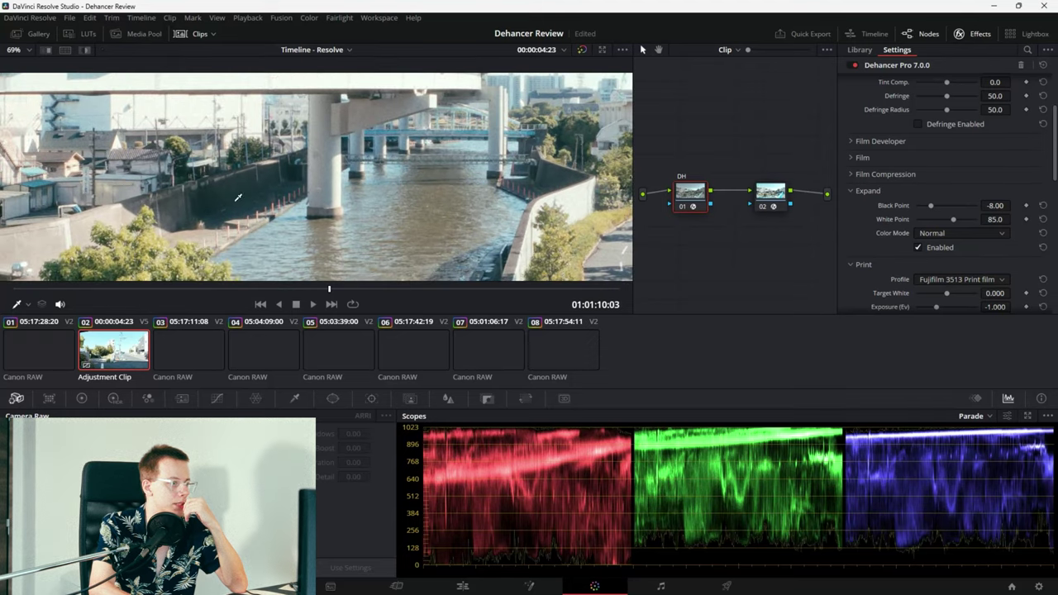
{"action": "scroll", "coordinate": [455, 169], "scroll_direction": "down", "scroll_amount": 3}
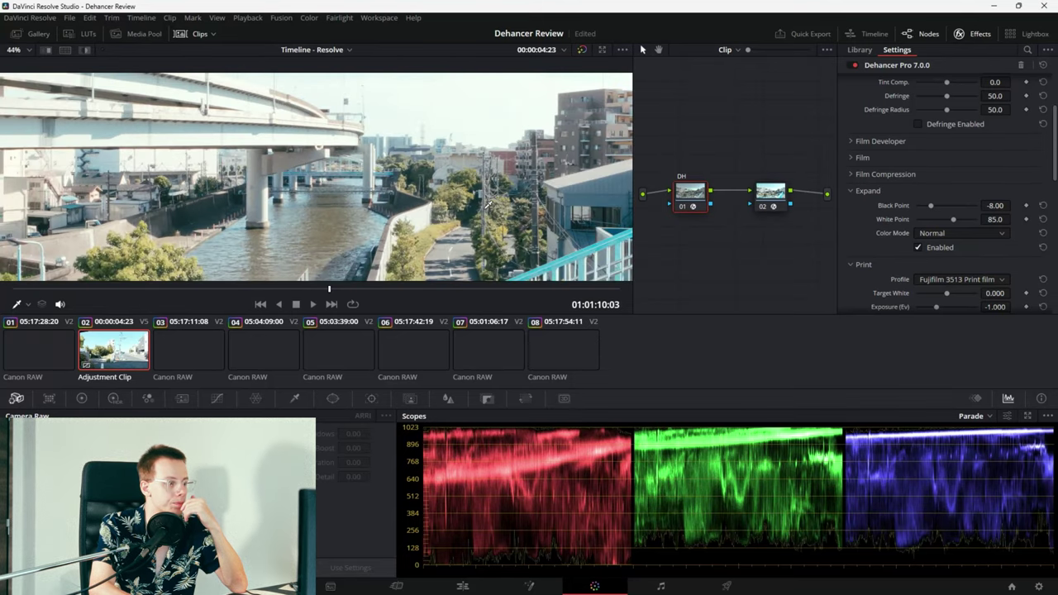
{"action": "scroll", "coordinate": [488, 205], "scroll_direction": "down", "scroll_amount": 1}
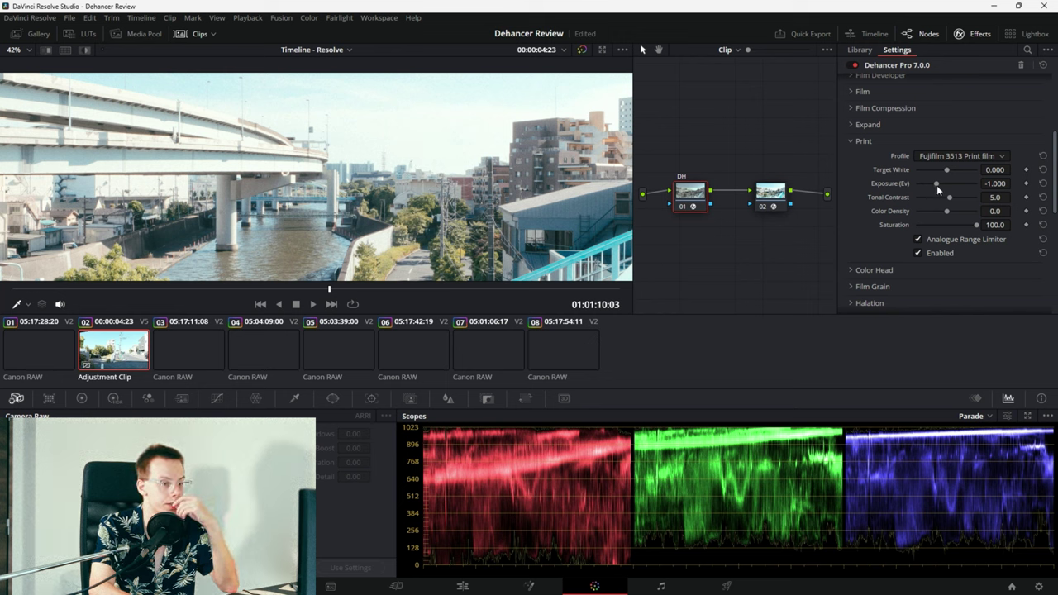
- Enter -1.5 in the Print Exposure (Ev) field to darken the clip further
{"action": "left_click", "coordinate": [995, 183]}
{"action": "type", "text": "-1.5"}
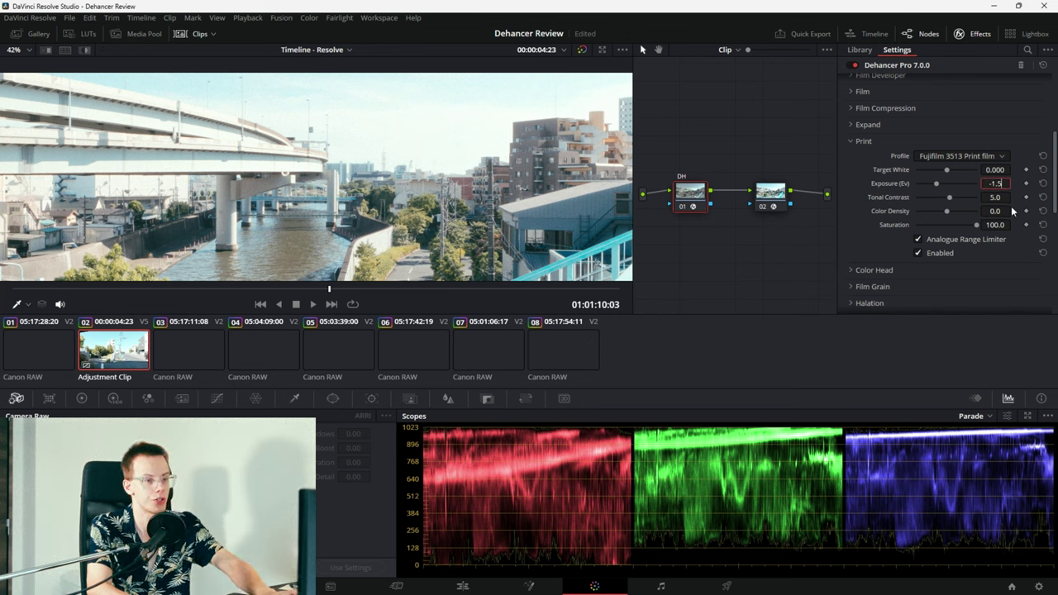
{"action": "key", "text": "Return"}
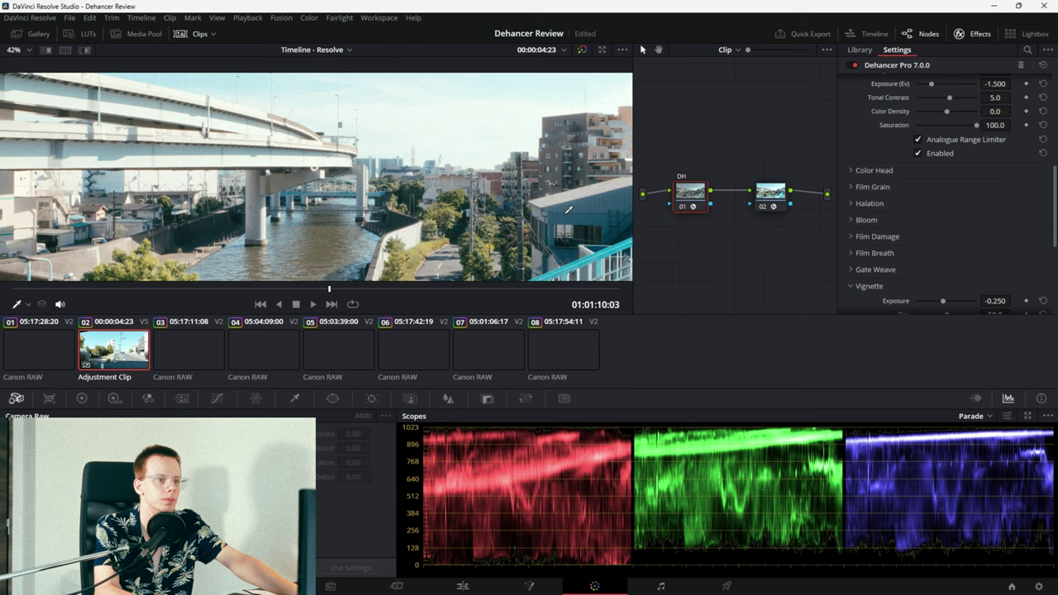
{"action": "scroll", "coordinate": [994, 146], "scroll_direction": "up", "scroll_amount": 4}
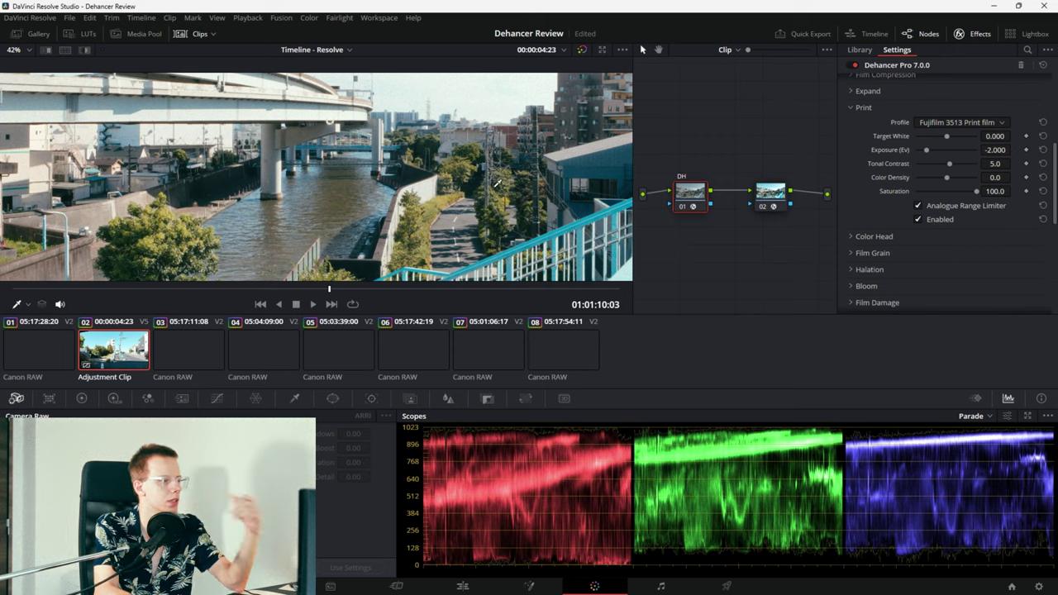
{"action": "scroll", "coordinate": [494, 182], "scroll_direction": "up", "scroll_amount": 2}
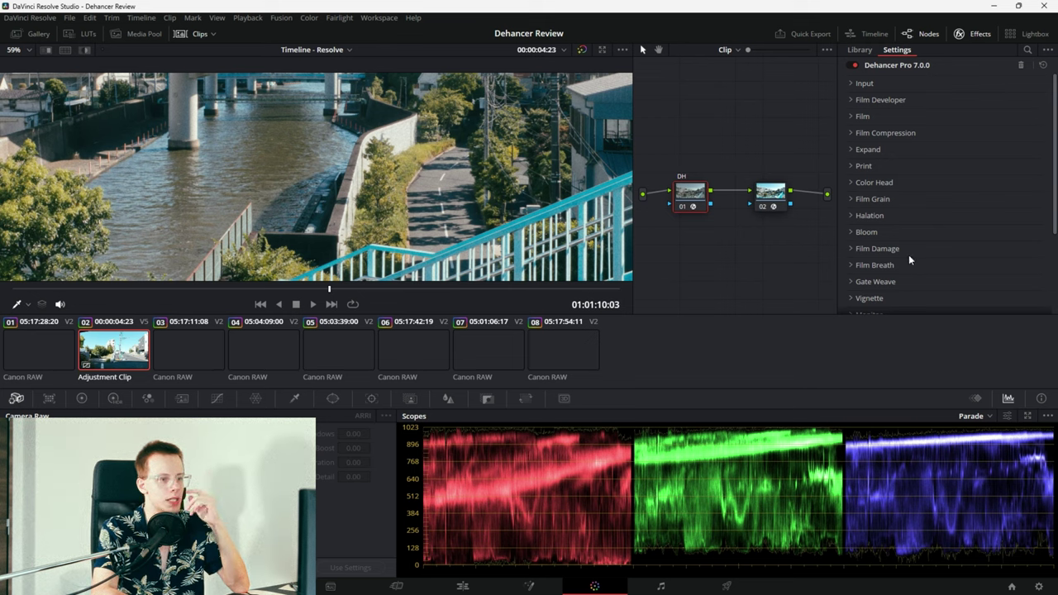
- Expand the Print settings section again
{"action": "left_click", "coordinate": [867, 168]}
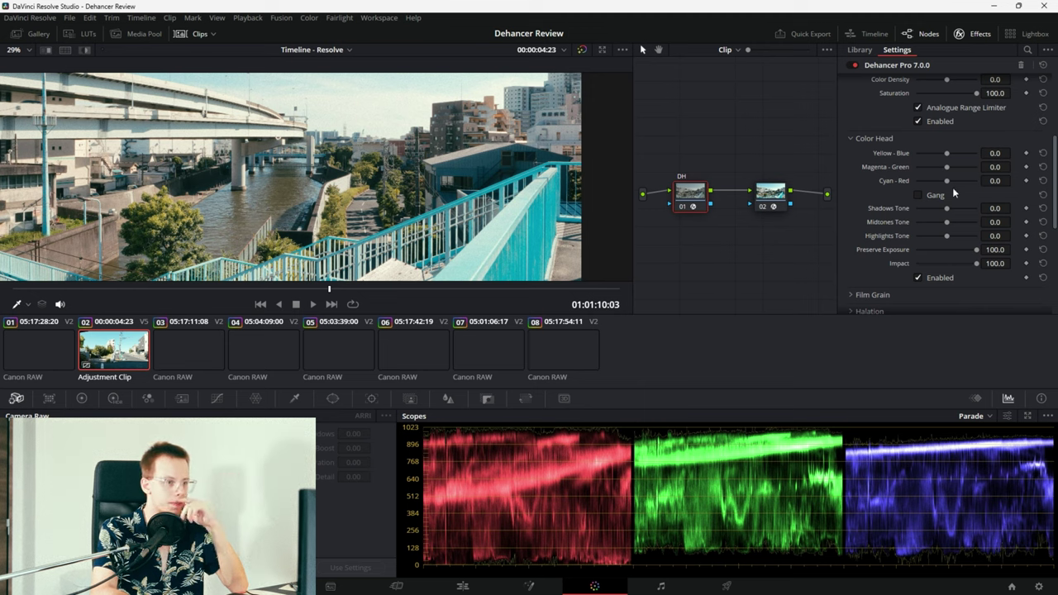
- Tint Color Head: Cyan-Red -11.4, Yellow-Blue near -1.4, Shadows Tone 10.1, Midtones Tone 15.6
{"action": "left_click_drag", "start_coordinate": [947, 181], "coordinate": [940, 182]}
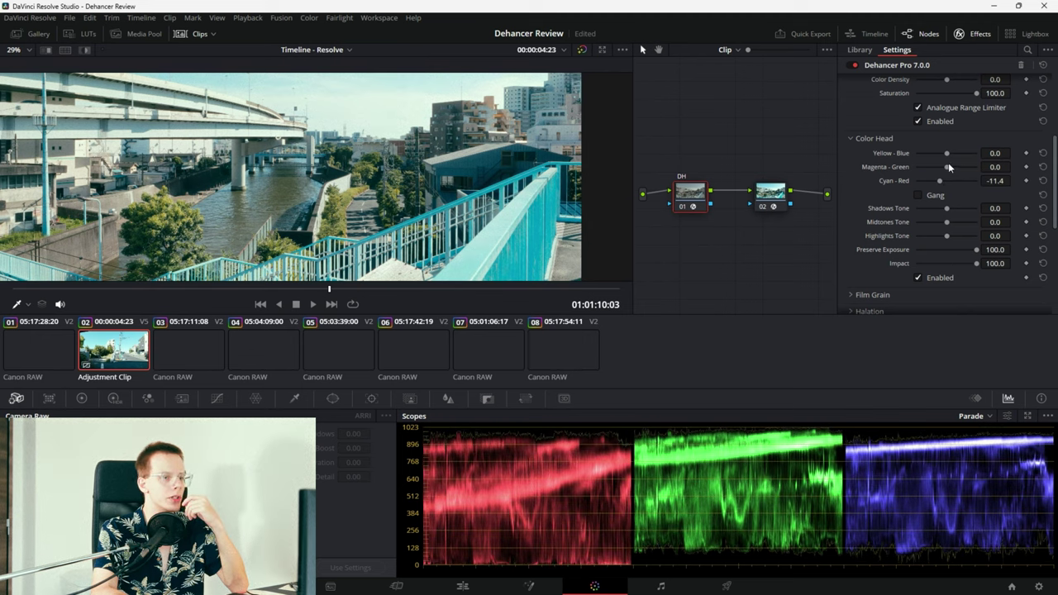
{"action": "left_click_drag", "start_coordinate": [949, 154], "coordinate": [947, 156]}
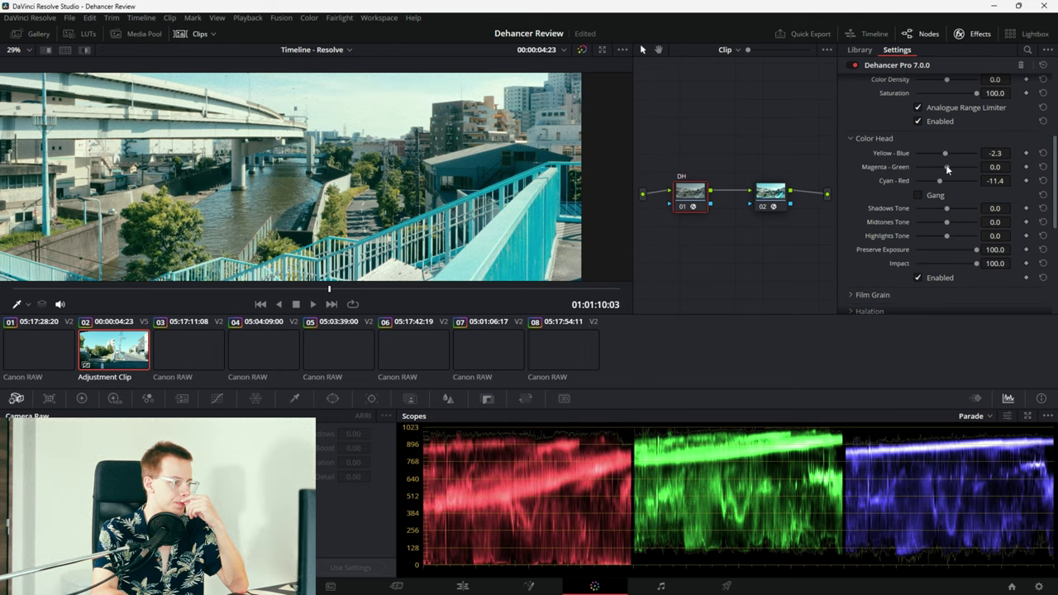
{"action": "scroll", "coordinate": [408, 178], "scroll_direction": "up", "scroll_amount": 2}
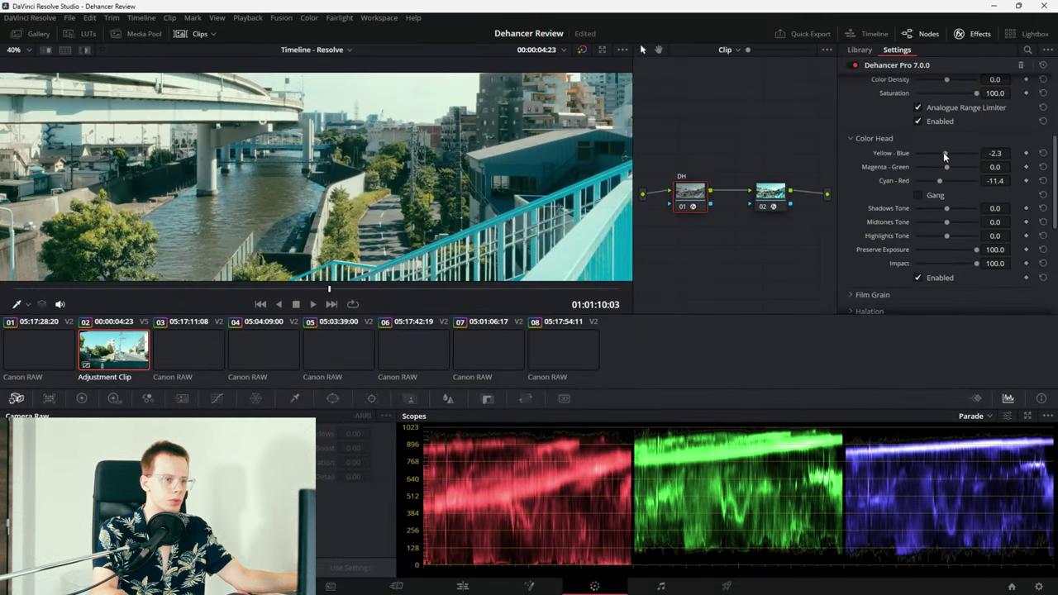
{"action": "scroll", "coordinate": [535, 157], "scroll_direction": "up", "scroll_amount": 3}
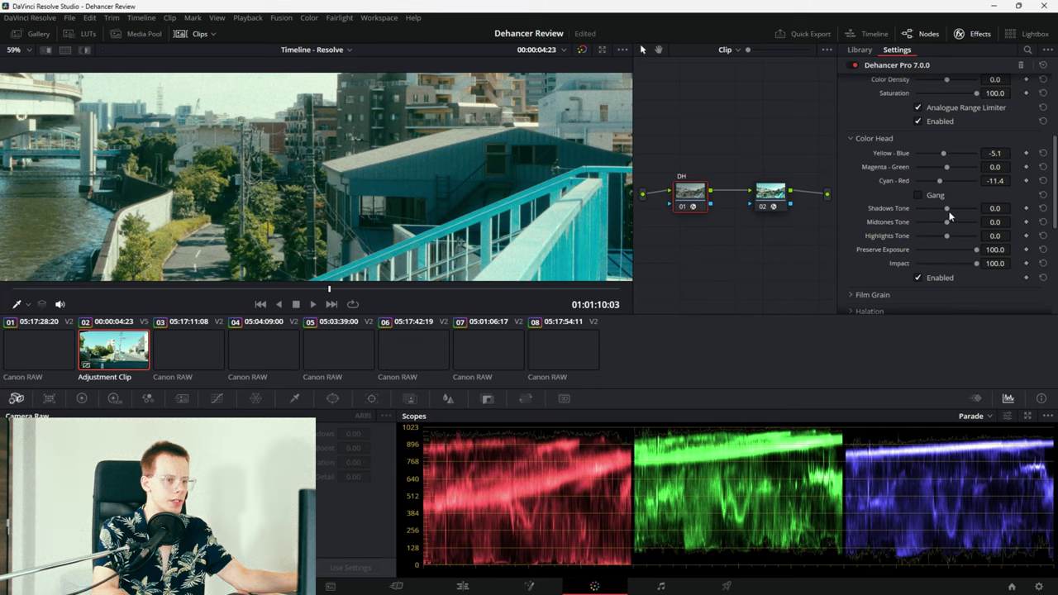
{"action": "left_click_drag", "start_coordinate": [949, 212], "coordinate": [950, 214]}
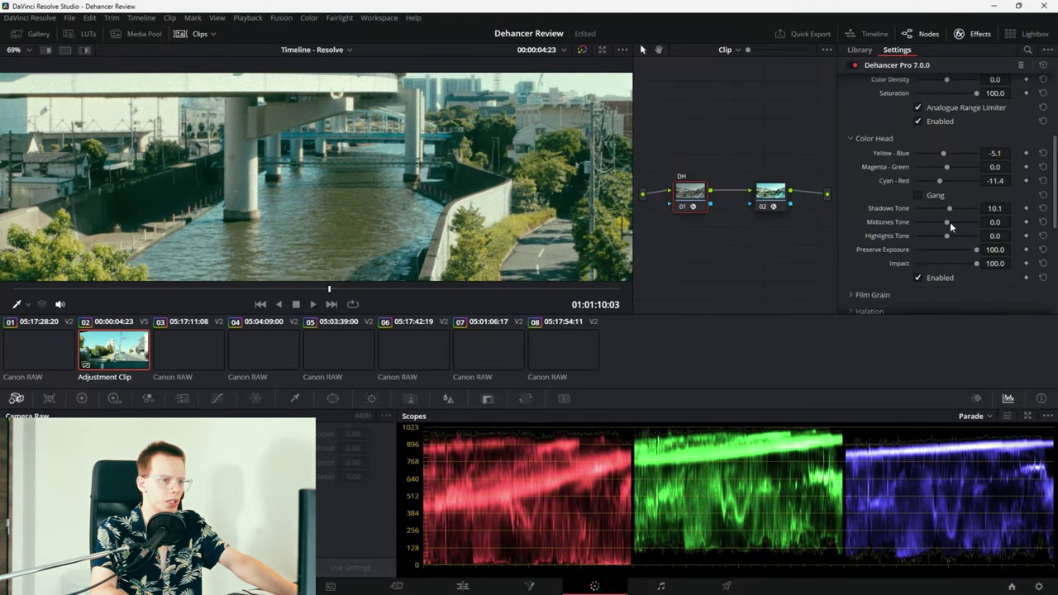
{"action": "left_click_drag", "start_coordinate": [949, 223], "coordinate": [950, 223]}
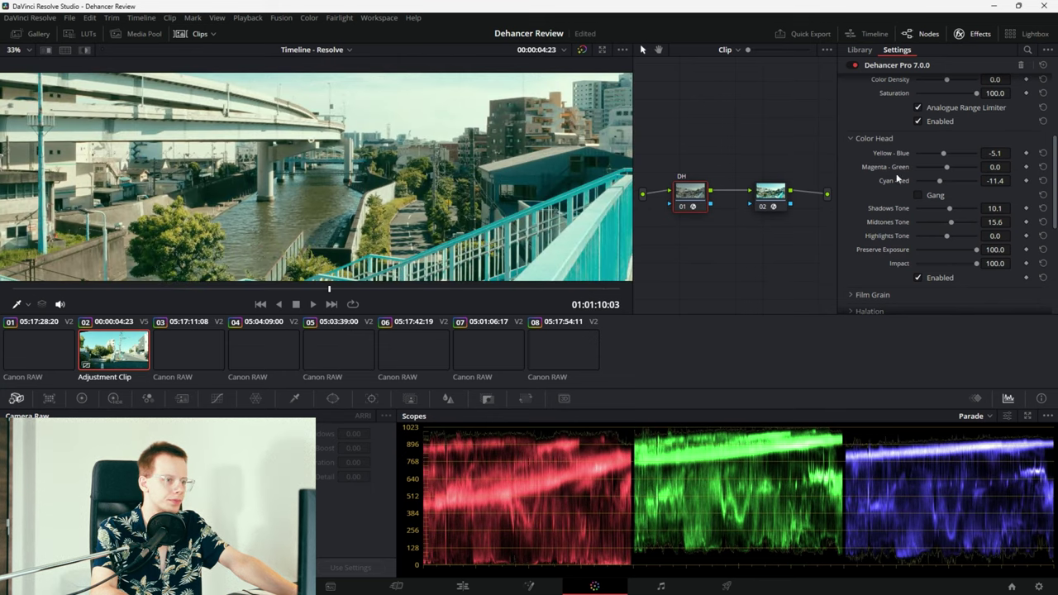
{"action": "left_click_drag", "start_coordinate": [944, 153], "coordinate": [945, 153]}
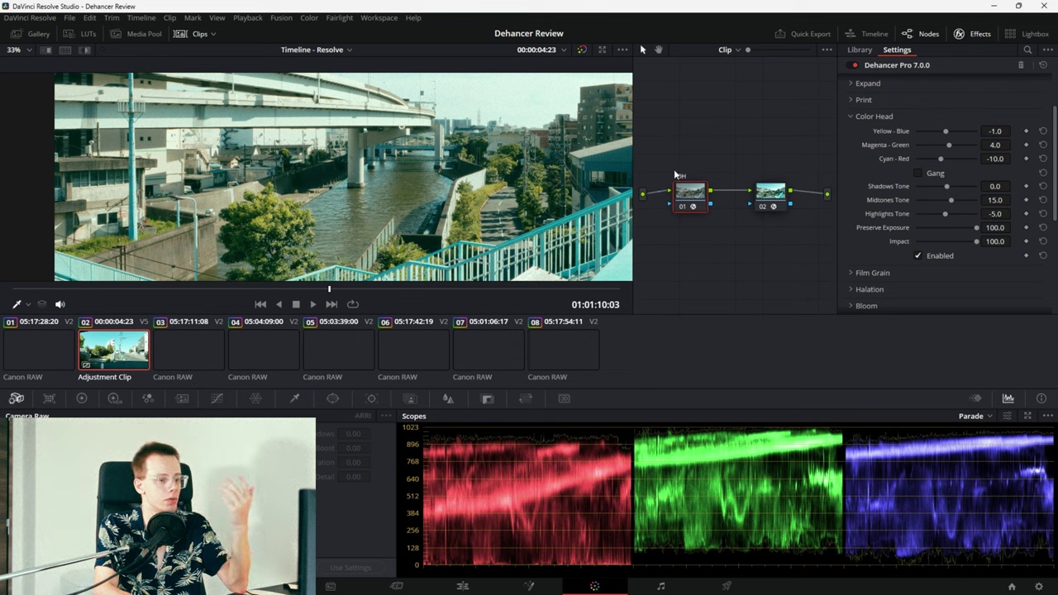
- Scroll up the Dehancer panel to review the rounded Color Head values
{"action": "scroll", "coordinate": [468, 204], "scroll_direction": "up", "scroll_amount": 2}
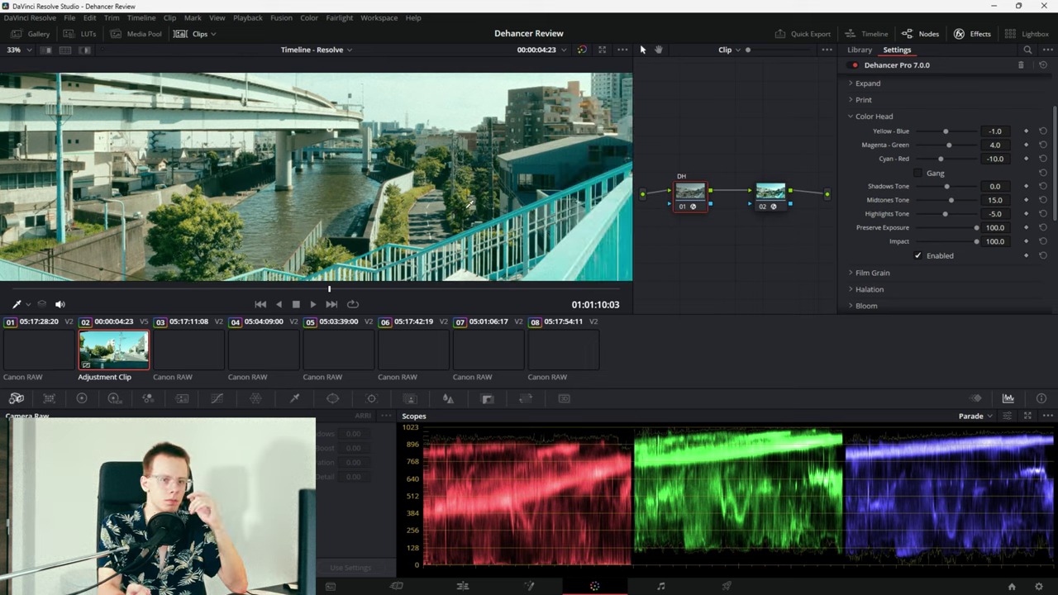